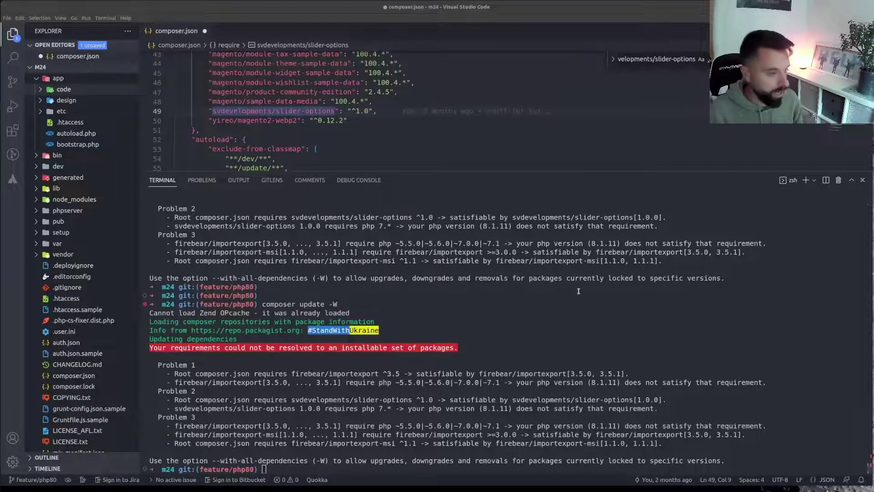
Rerun composer update -W; it still fails on the firebear and slider-options PHP requirements
{"action": "scroll", "coordinate": [579, 291], "scroll_direction": "up", "scroll_amount": 4}
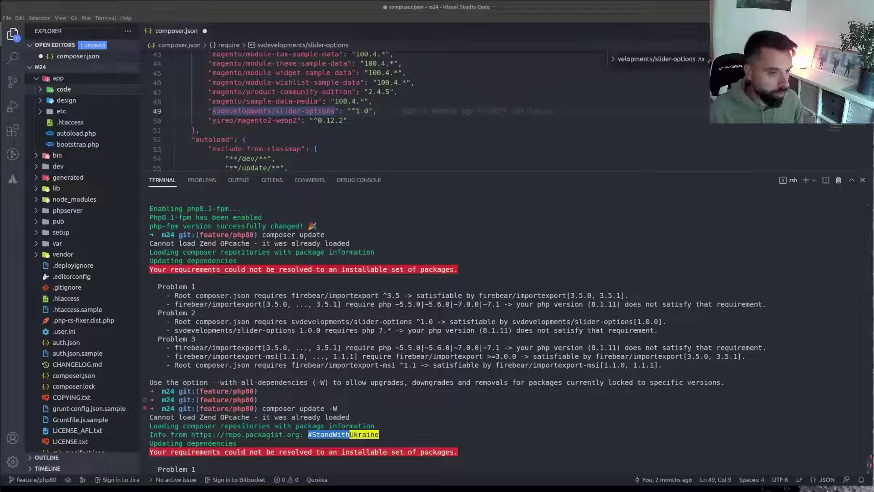
{"action": "scroll", "coordinate": [475, 301], "scroll_direction": "up", "scroll_amount": 4}
{"action": "scroll", "coordinate": [475, 301], "scroll_direction": "up", "scroll_amount": 7}
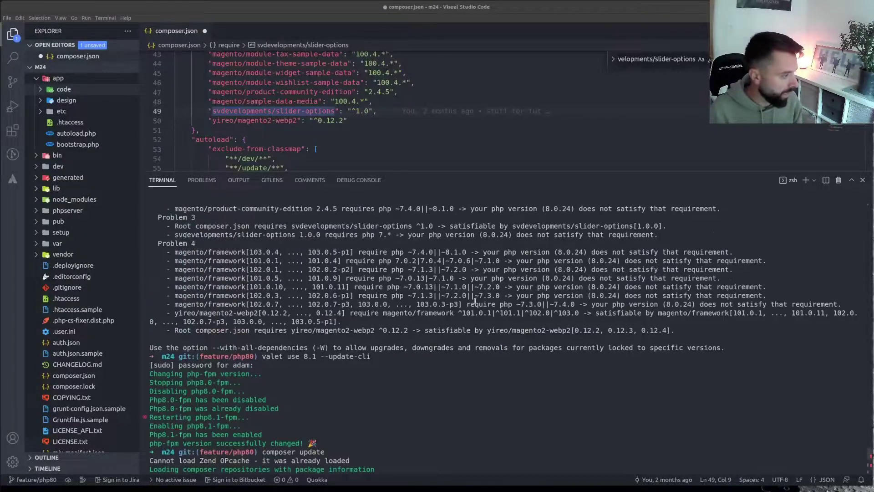
{"action": "scroll", "coordinate": [189, 305], "scroll_direction": "down", "scroll_amount": 1}
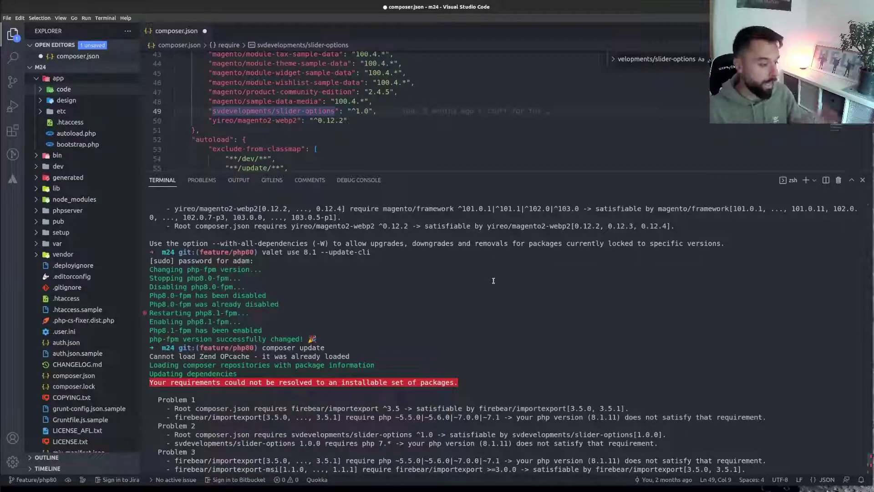
{"action": "key", "text": "Return"}
{"action": "key", "text": "Return"}
{"action": "type", "text": "composer update -W"}
{"action": "key", "text": "Return"}
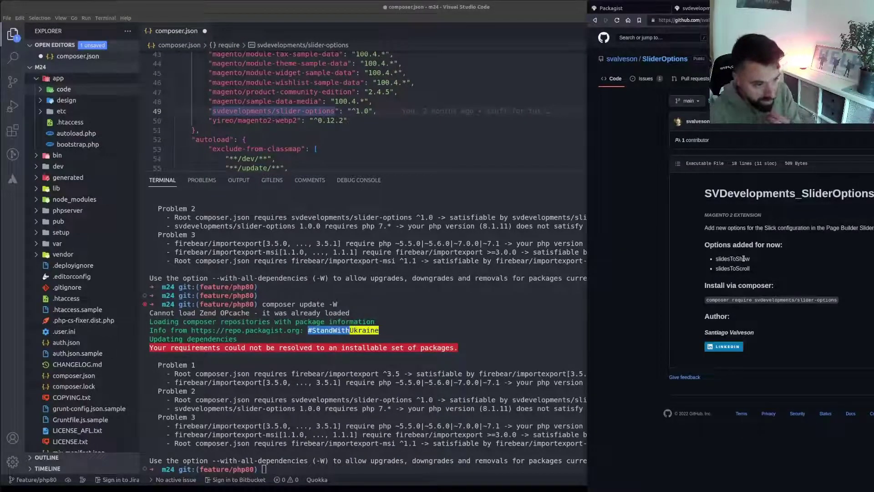
Copy svdevelopments/slider-options from the SliderOptions readme's install command into the terminal prompt
{"action": "left_click", "coordinate": [473, 332]}
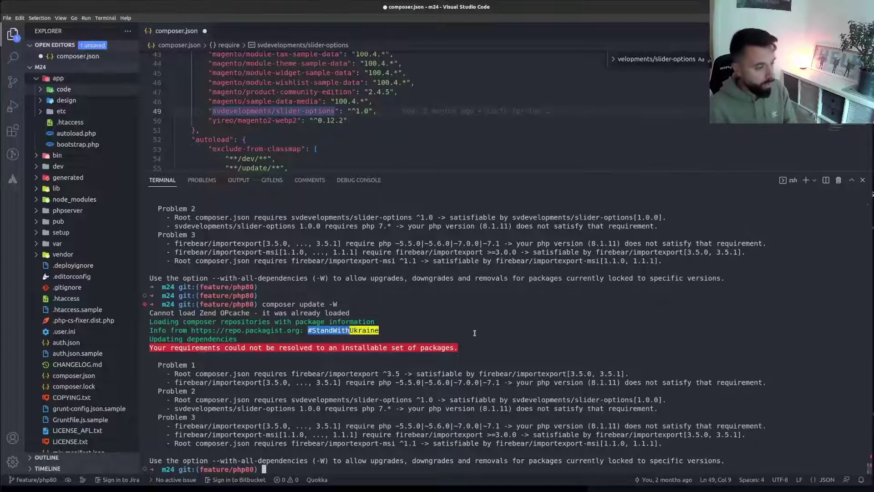
{"action": "key", "text": "alt+Tab"}
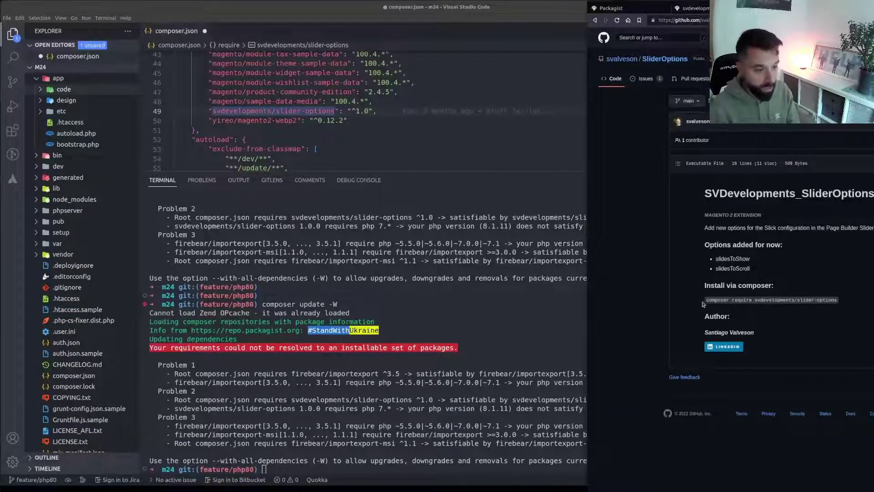
{"action": "left_click_drag", "start_coordinate": [705, 302], "coordinate": [838, 303]}
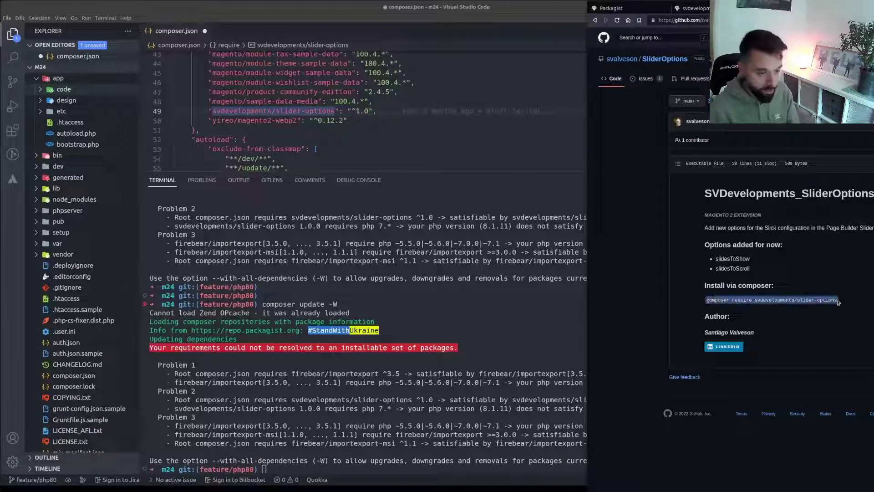
{"action": "left_click", "coordinate": [836, 311]}
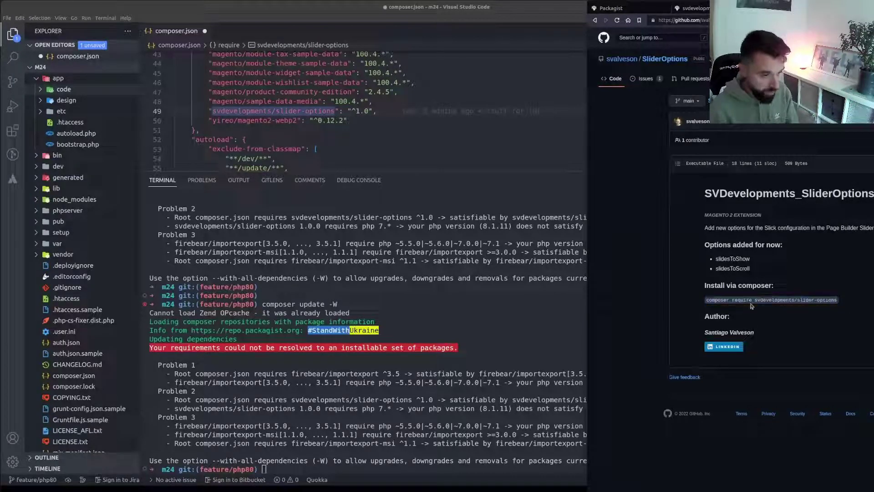
{"action": "left_click_drag", "start_coordinate": [754, 300], "coordinate": [838, 300]}
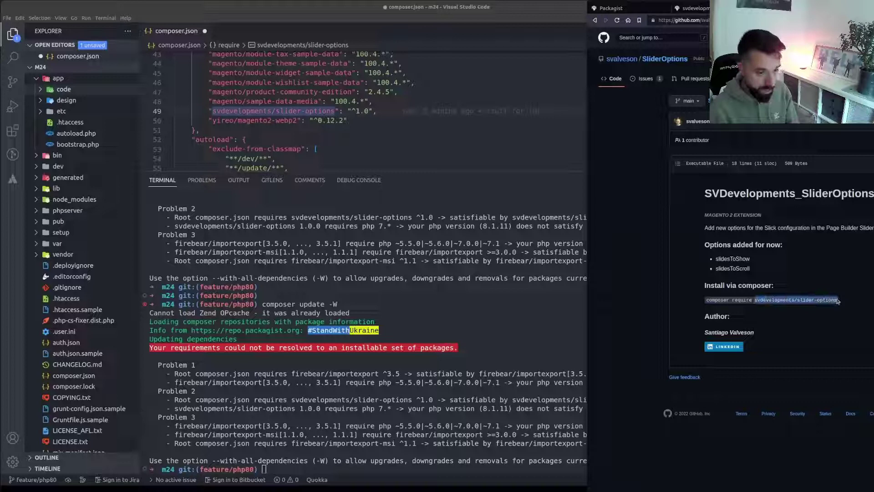
{"action": "left_click", "coordinate": [448, 464]}
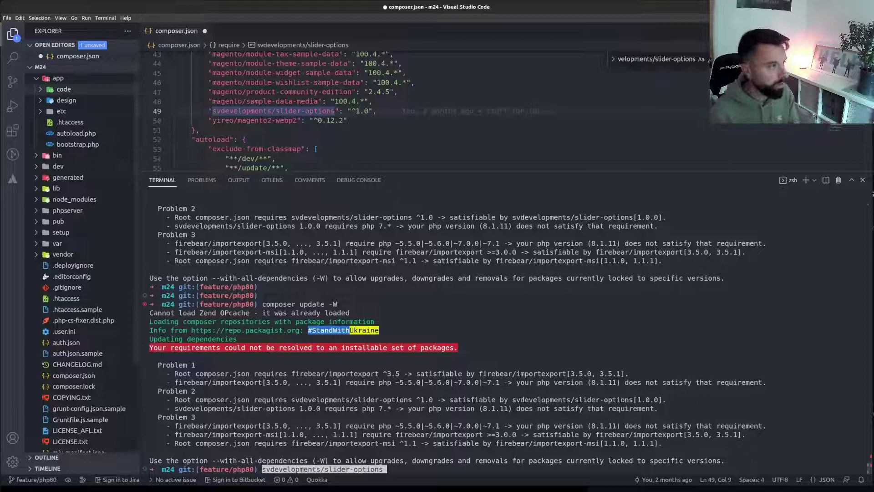
{"action": "key", "text": "alt+Tab"}
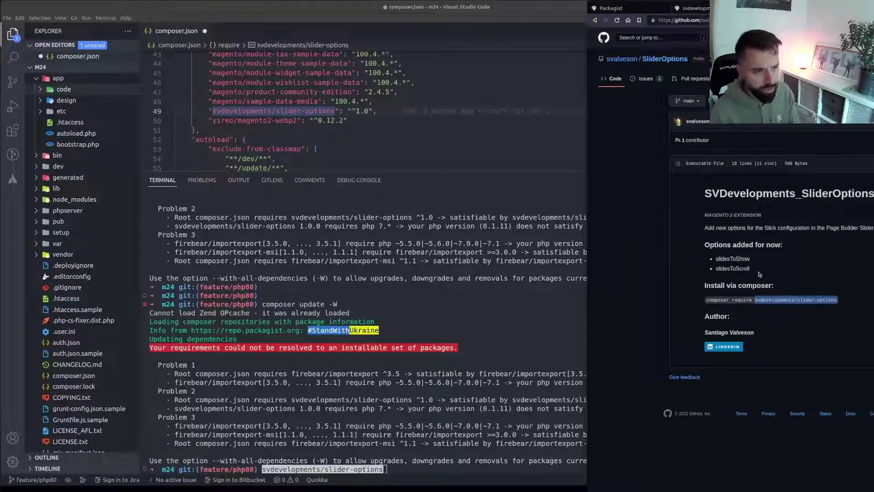
{"action": "left_click", "coordinate": [513, 330]}
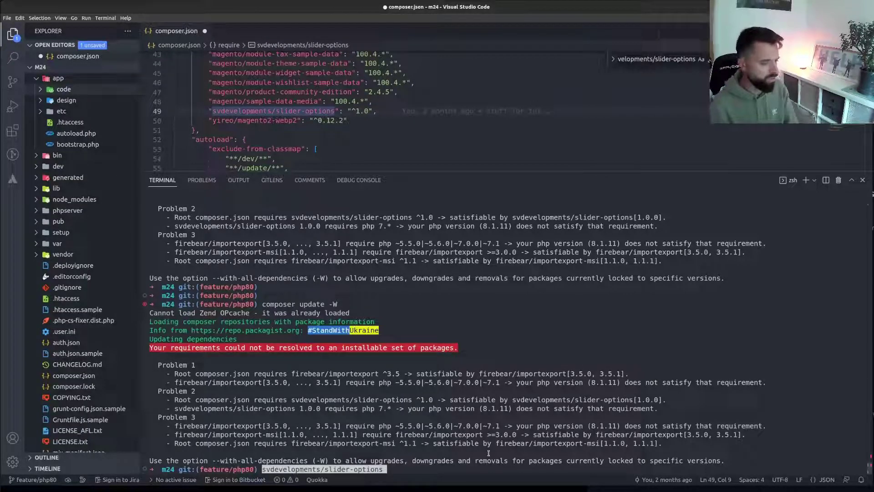
Run composer remove svdevelopments/slider-options, which fails on firebear conflicts and reverts composer.json
{"action": "key", "text": "Left"}
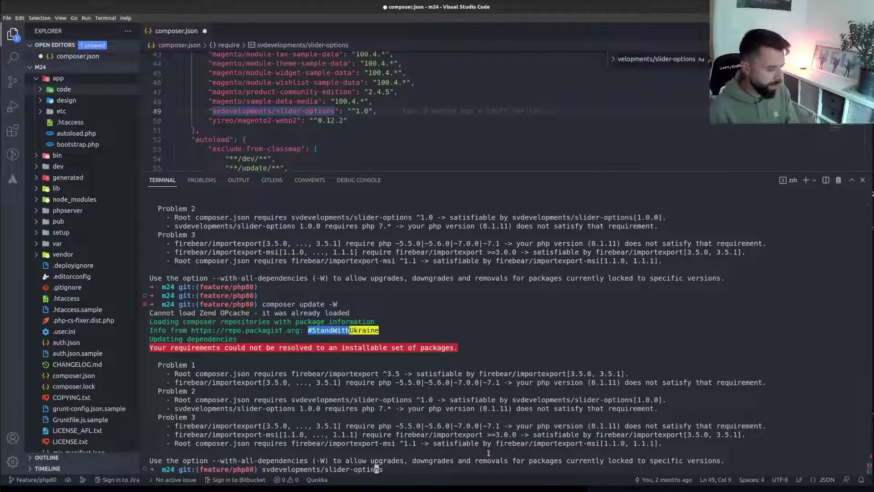
{"action": "key", "text": "Left"}
{"action": "key", "text": "Left"}
{"action": "key", "text": "Left"}
{"action": "key", "text": "Left"}
{"action": "key", "text": "Left"}
{"action": "key", "text": "Left"}
{"action": "key", "text": "Left"}
{"action": "key", "text": "Left"}
{"action": "key", "text": "Left"}
{"action": "key", "text": "Left"}
{"action": "key", "text": "Left"}
{"action": "key", "text": "Left"}
{"action": "key", "text": "Left"}
{"action": "key", "text": "Left"}
{"action": "key", "text": "Left"}
{"action": "key", "text": "Left"}
{"action": "key", "text": "Left"}
{"action": "key", "text": "Left"}
{"action": "key", "text": "Left"}
{"action": "key", "text": "Left"}
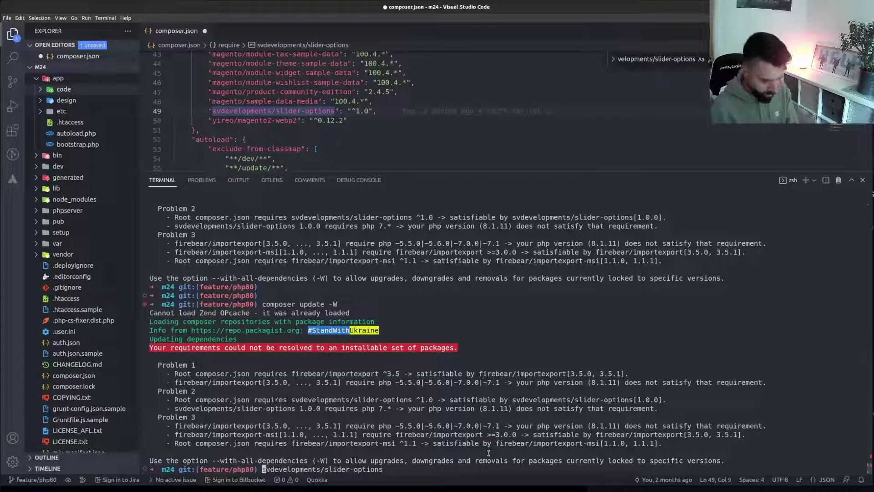
{"action": "type", "text": "comp"}
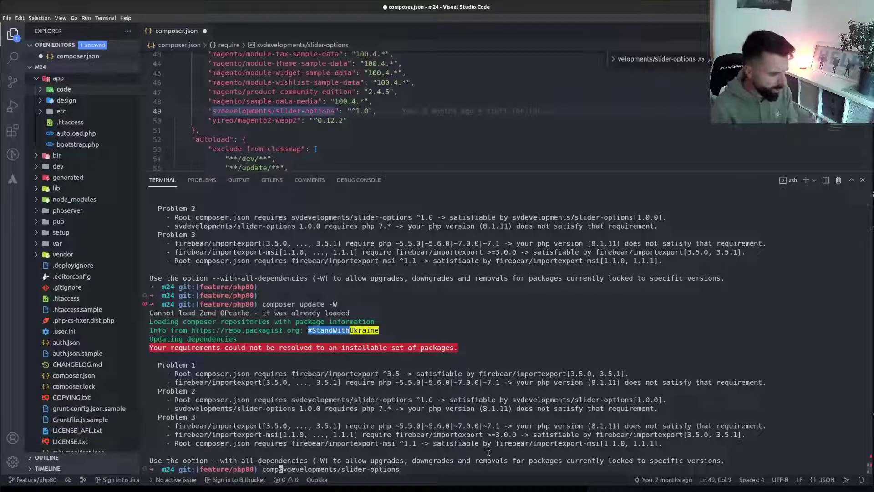
{"action": "type", "text": "oser "}
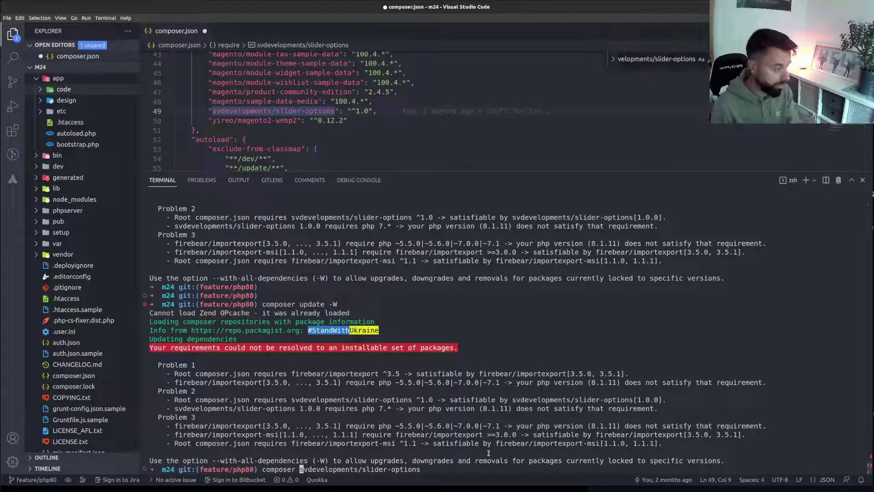
{"action": "type", "text": "require"}
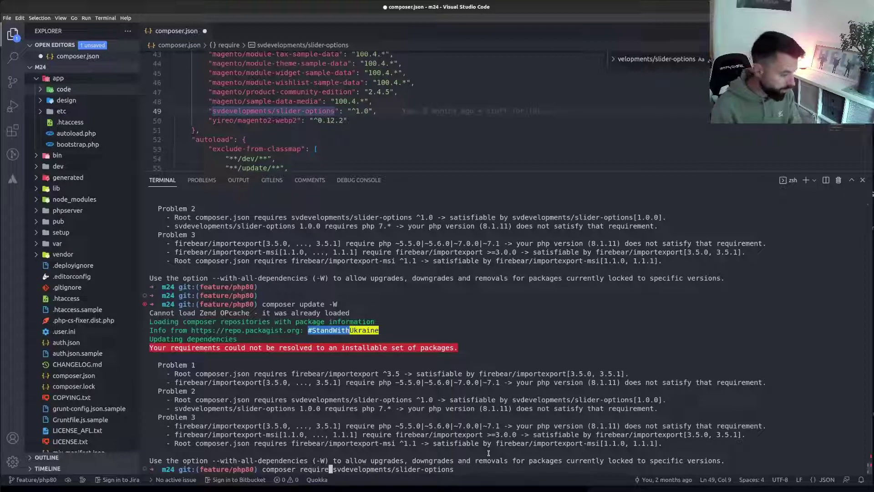
{"action": "key", "text": "BackSpace"}
{"action": "key", "text": "BackSpace"}
{"action": "key", "text": "BackSpace"}
{"action": "key", "text": "BackSpace"}
{"action": "key", "text": "BackSpace"}
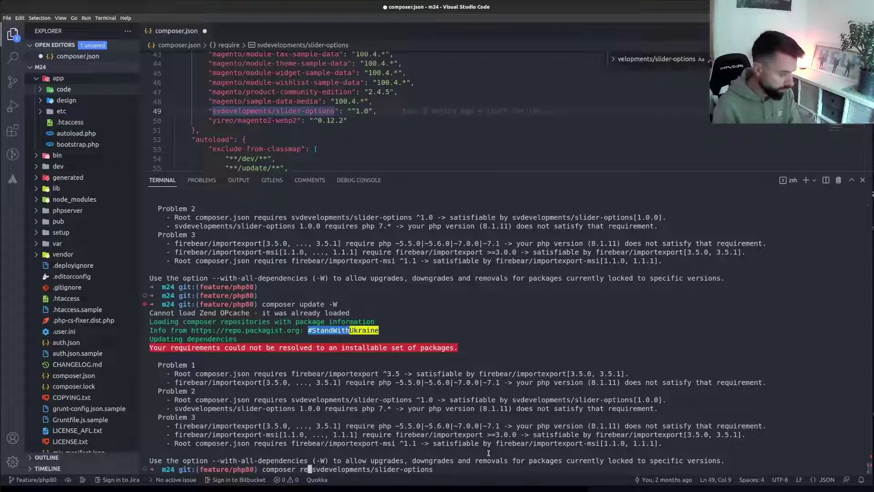
{"action": "type", "text": "move"}
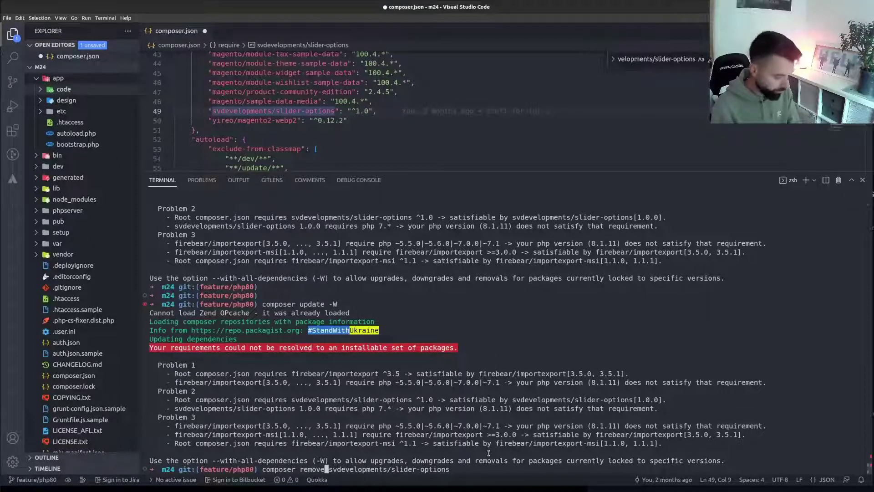
{"action": "key", "text": "Return"}
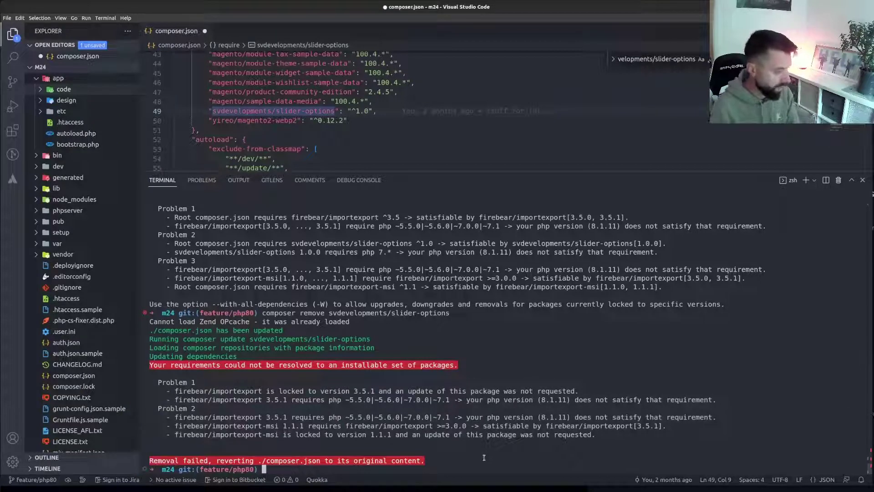
Rewrite the recalled terminal command as composer remove firebear/importexport
{"action": "key", "text": "Up"}
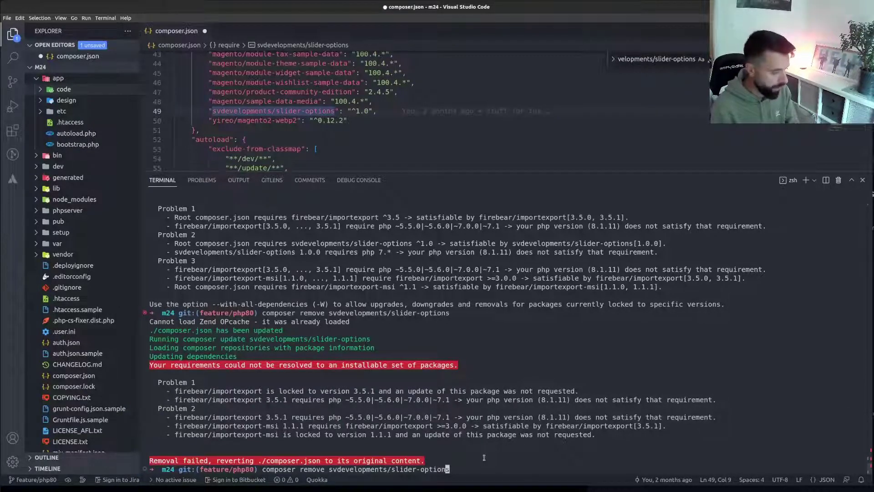
{"action": "key", "text": "Left"}
{"action": "key", "text": "Left"}
{"action": "key", "text": "Left"}
{"action": "key", "text": "Left"}
{"action": "key", "text": "Left"}
{"action": "key", "text": "Left"}
{"action": "key", "text": "Right"}
{"action": "key", "text": "Right"}
{"action": "key", "text": "Right"}
{"action": "key", "text": "Right"}
{"action": "key", "text": "Right"}
{"action": "key", "text": "Right"}
{"action": "key", "text": "Right"}
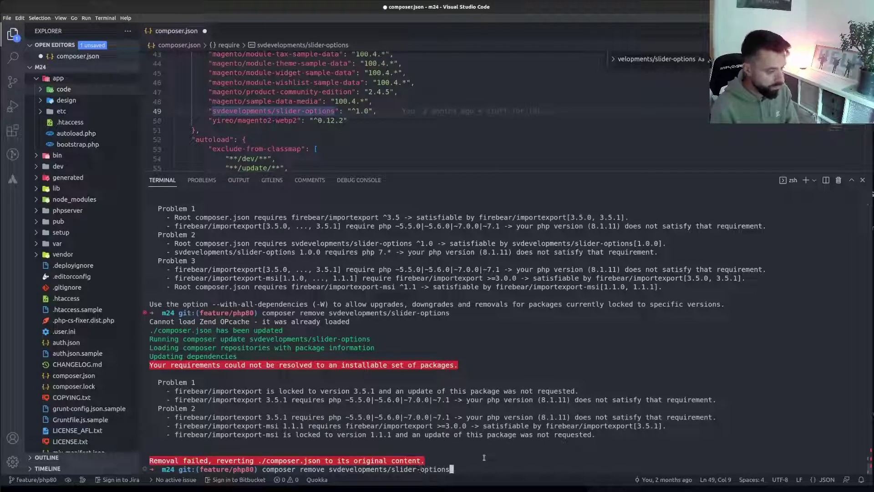
{"action": "key", "text": "BackSpace"}
{"action": "key", "text": "BackSpace"}
{"action": "key", "text": "BackSpace"}
{"action": "key", "text": "BackSpace"}
{"action": "key", "text": "BackSpace"}
{"action": "key", "text": "BackSpace"}
{"action": "key", "text": "BackSpace"}
{"action": "key", "text": "BackSpace"}
{"action": "key", "text": "BackSpace"}
{"action": "key", "text": "BackSpace"}
{"action": "key", "text": "BackSpace"}
{"action": "key", "text": "BackSpace"}
{"action": "key", "text": "BackSpace"}
{"action": "key", "text": "BackSpace"}
{"action": "key", "text": "BackSpace"}
{"action": "key", "text": "BackSpace"}
{"action": "key", "text": "BackSpace"}
{"action": "key", "text": "BackSpace"}
{"action": "key", "text": "BackSpace"}
{"action": "key", "text": "BackSpace"}
{"action": "key", "text": "BackSpace"}
{"action": "key", "text": "BackSpace"}
{"action": "key", "text": "BackSpace"}
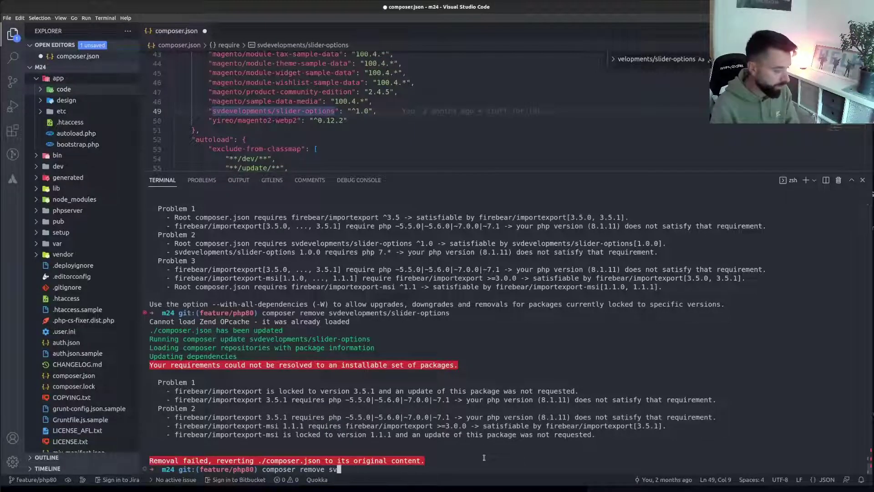
{"action": "key", "text": "BackSpace"}
{"action": "key", "text": "BackSpace"}
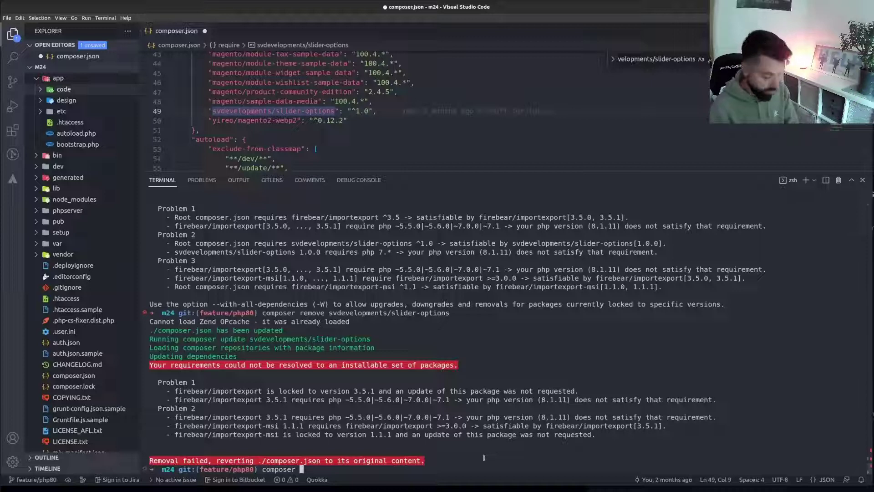
{"action": "type", "text": "firebear"}
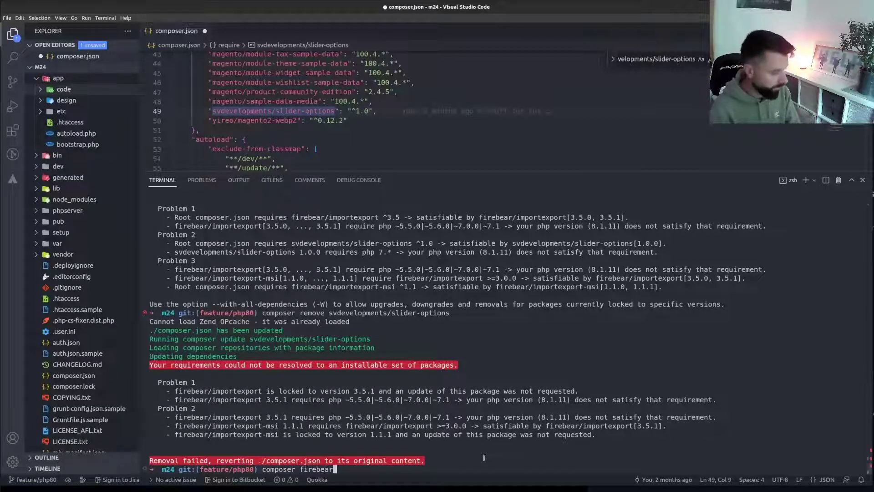
{"action": "type", "text": "/import"}
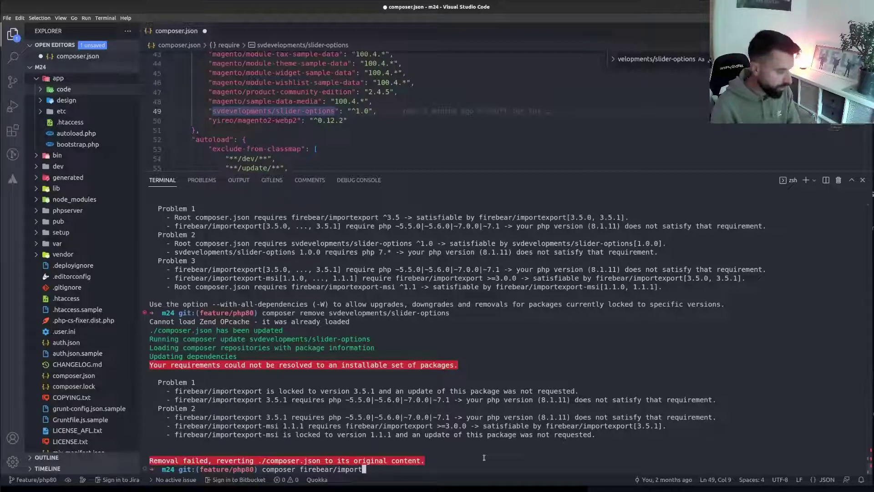
{"action": "type", "text": "export"}
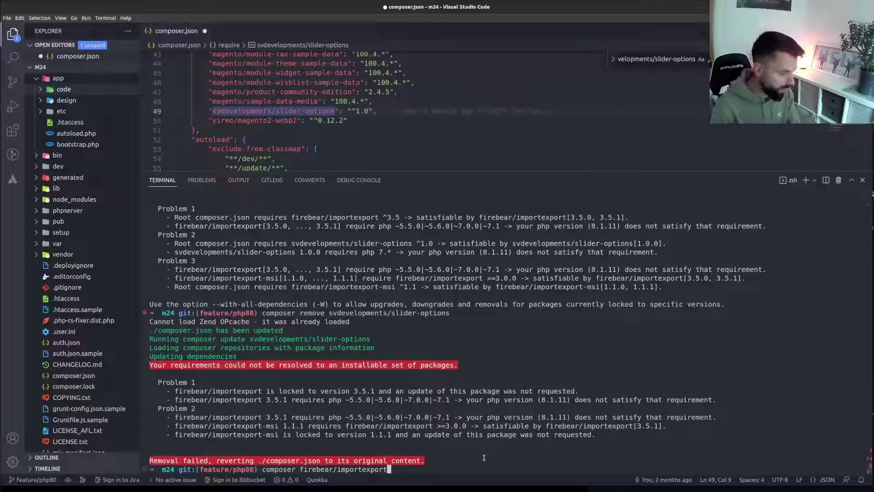
{"action": "key", "text": "Left"}
{"action": "key", "text": "Left"}
{"action": "key", "text": "Left"}
{"action": "key", "text": "Left"}
{"action": "key", "text": "Left"}
{"action": "key", "text": "Left"}
{"action": "key", "text": "Left"}
{"action": "key", "text": "Left"}
{"action": "key", "text": "Left"}
{"action": "key", "text": "Left"}
{"action": "key", "text": "Left"}
{"action": "key", "text": "Left"}
{"action": "key", "text": "Left"}
{"action": "key", "text": "Left"}
{"action": "key", "text": "Left"}
{"action": "key", "text": "Left"}
{"action": "key", "text": "Left"}
{"action": "key", "text": "Left"}
{"action": "key", "text": "Left"}
{"action": "key", "text": "Left"}
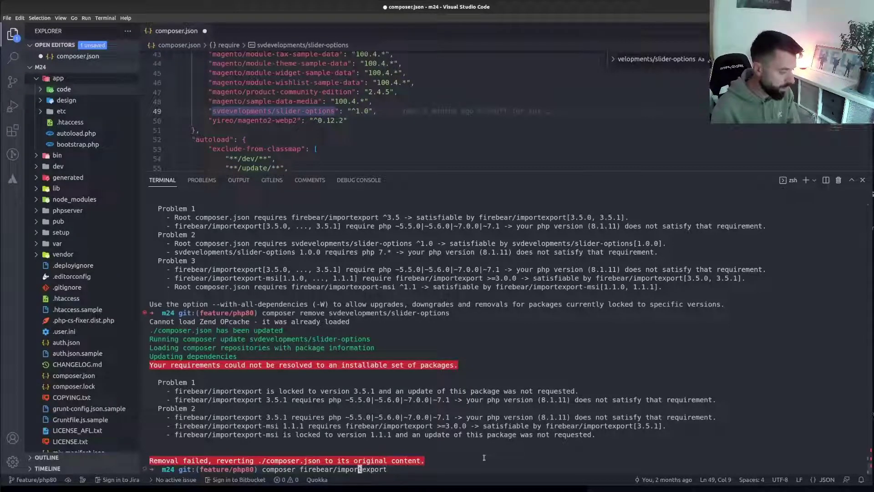
{"action": "type", "text": "remove"}
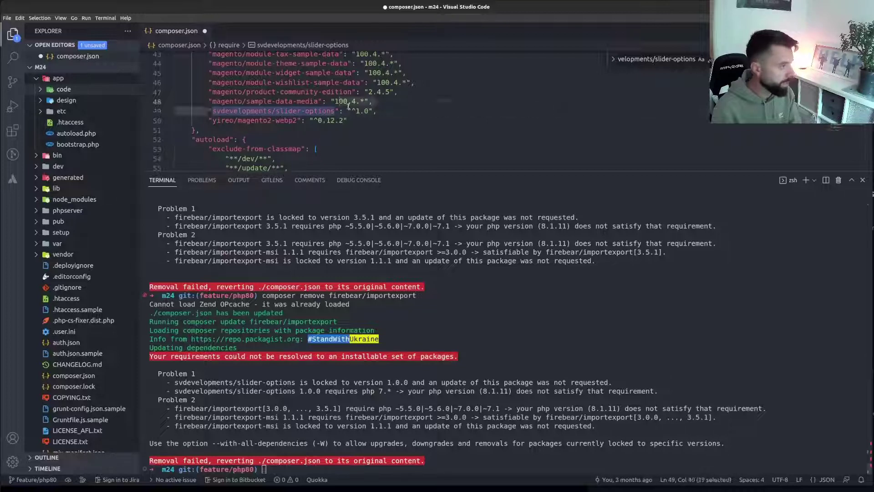
Delete the svdevelopments/slider-options line and both firebear requirement lines from composer.json, then save
{"action": "left_click_drag", "start_coordinate": [209, 111], "coordinate": [378, 111]}
{"action": "key", "text": "BackSpace"}
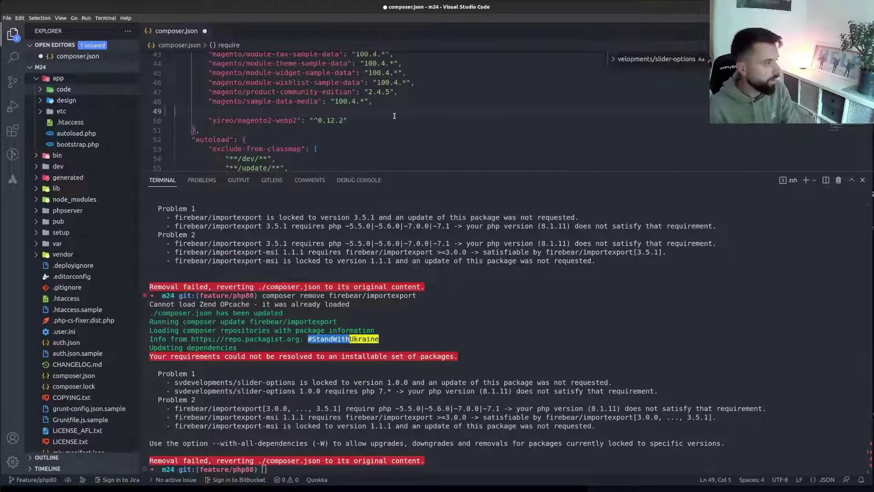
{"action": "key", "text": "BackSpace"}
{"action": "key", "text": "BackSpace"}
{"action": "scroll", "coordinate": [394, 116], "scroll_direction": "up", "scroll_amount": 5}
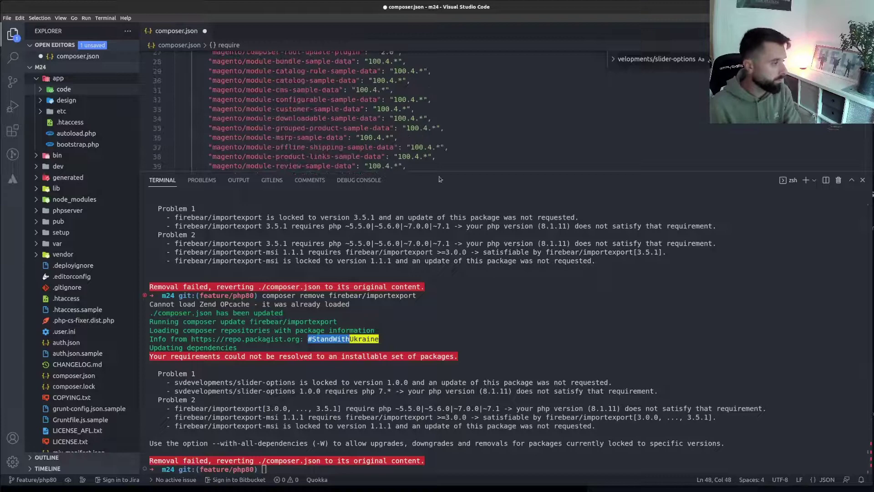
{"action": "left_click_drag", "start_coordinate": [440, 173], "coordinate": [435, 303]}
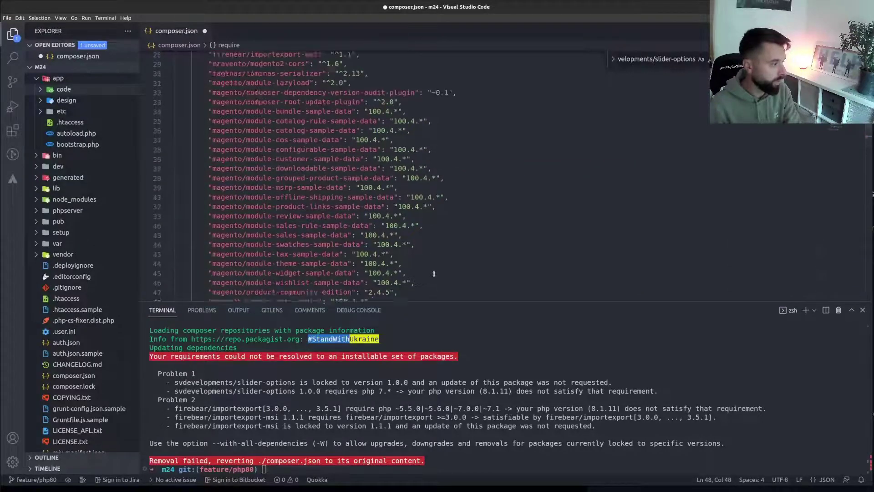
{"action": "scroll", "coordinate": [230, 117], "scroll_direction": "up", "scroll_amount": 5}
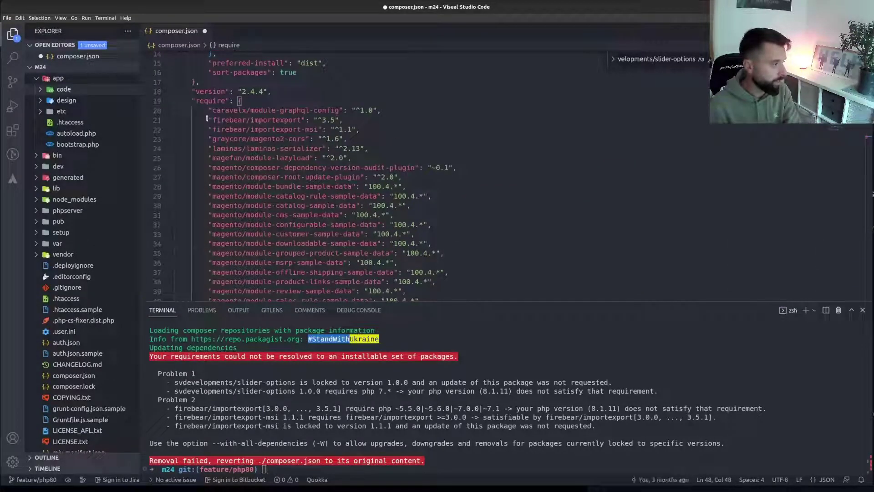
{"action": "left_click_drag", "start_coordinate": [211, 118], "coordinate": [377, 130]}
{"action": "key", "text": "BackSpace"}
{"action": "key", "text": "BackSpace"}
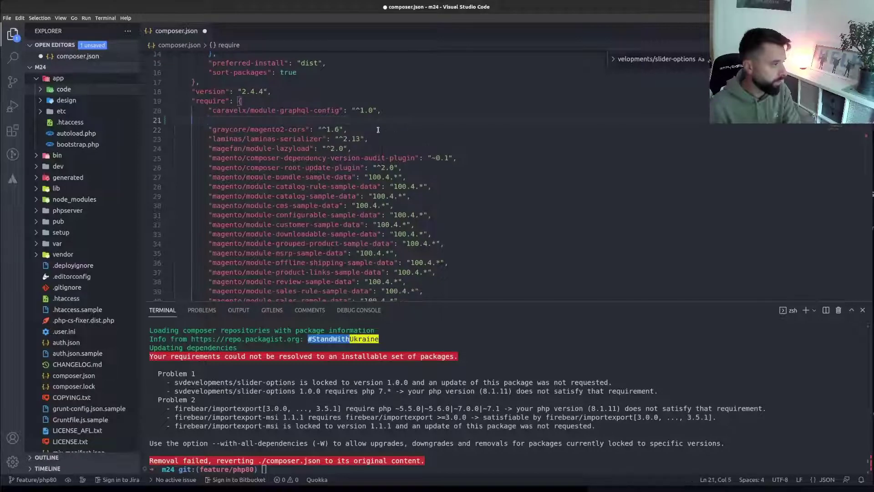
{"action": "key", "text": "BackSpace"}
{"action": "key", "text": "BackSpace"}
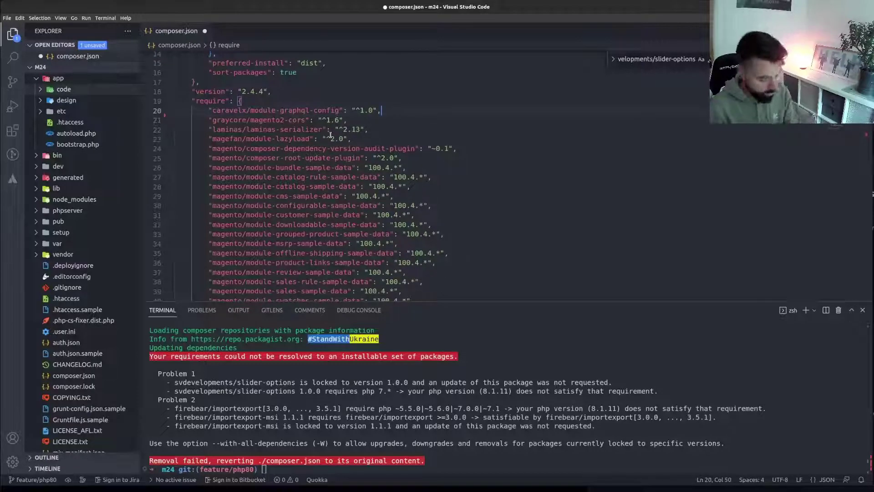
{"action": "key", "text": "ctrl+s"}
Run composer update, which now installs packages and regenerates autoload files without errors
{"action": "left_click", "coordinate": [504, 463]}
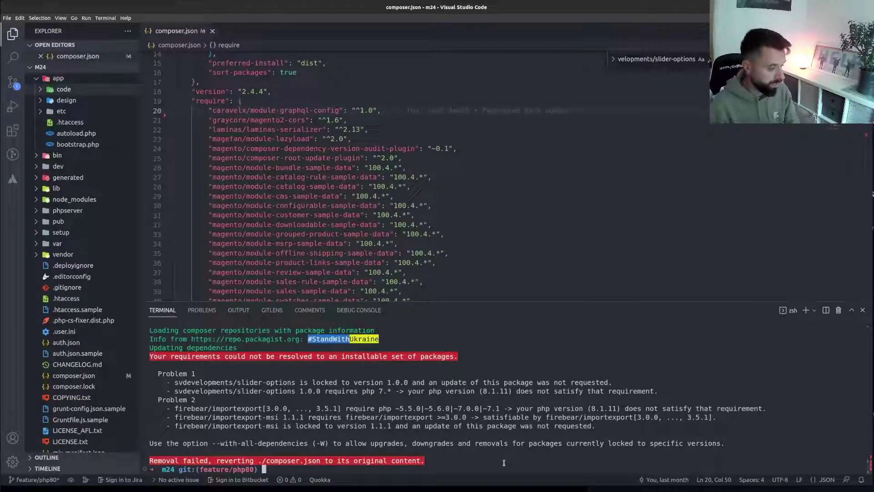
{"action": "type", "text": "composer upd"}
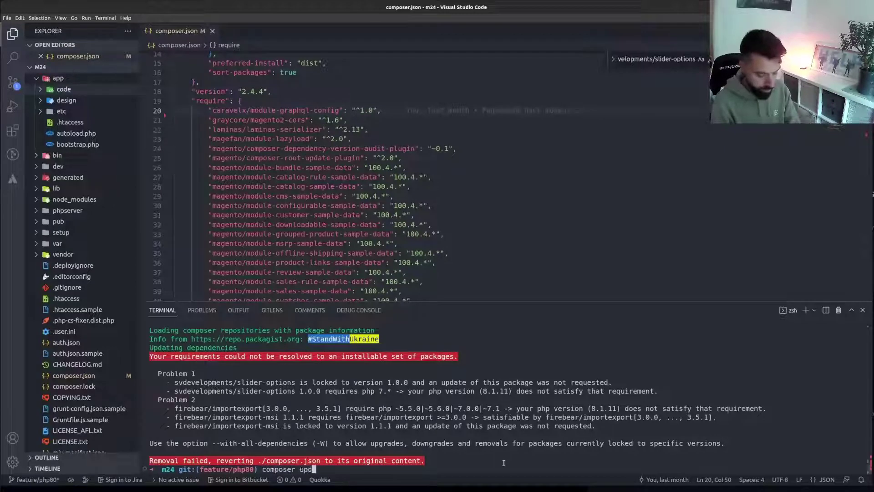
{"action": "type", "text": "ate"}
{"action": "key", "text": "Return"}
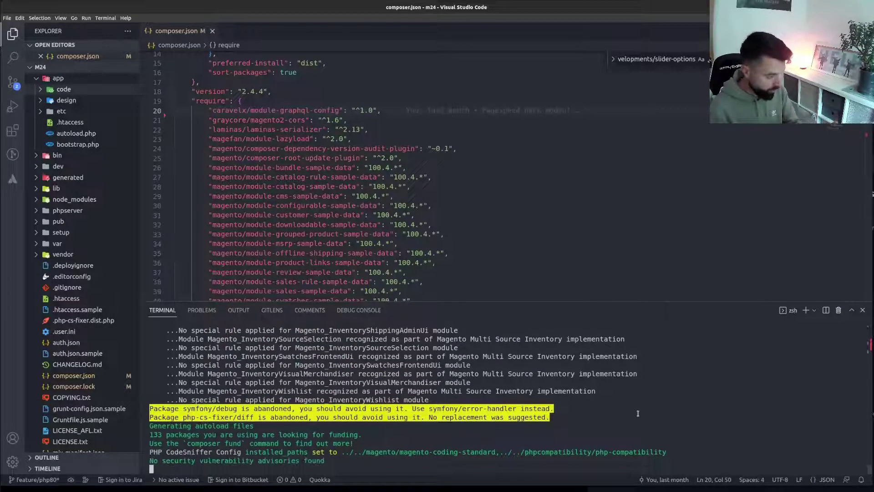
Run the b4 alias to compile, deploy static content and flush all caches, then switch to Brave
{"action": "type", "text": "b4"}
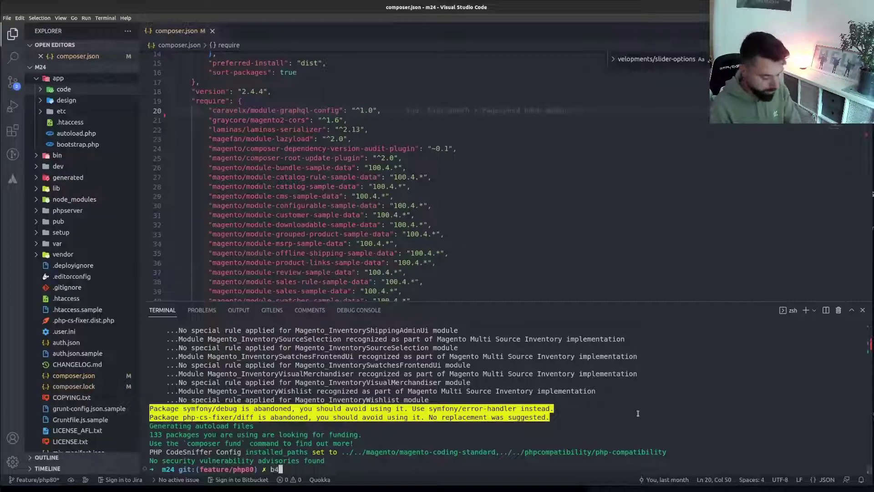
{"action": "key", "text": "Return"}
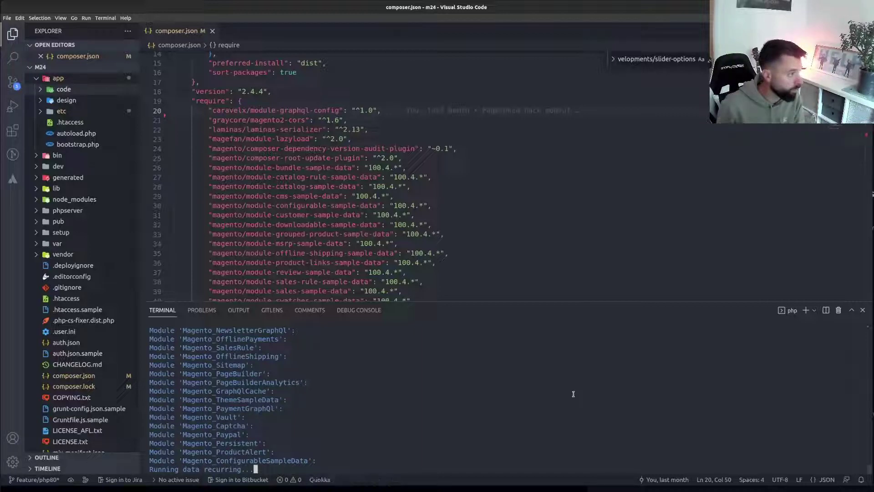
{"action": "key", "text": "alt+Tab"}
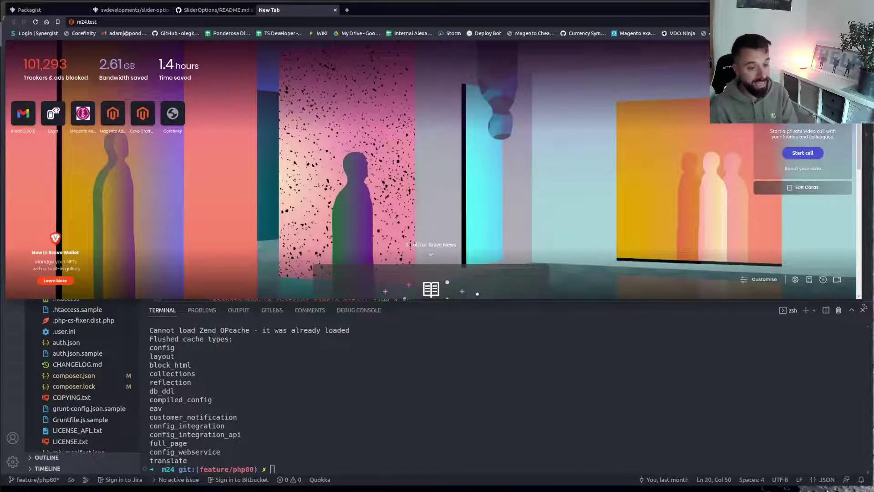
Enlarge the Brave window and reload the m24.test Freshnesecom storefront home page
{"action": "left_click_drag", "start_coordinate": [860, 299], "coordinate": [869, 421]}
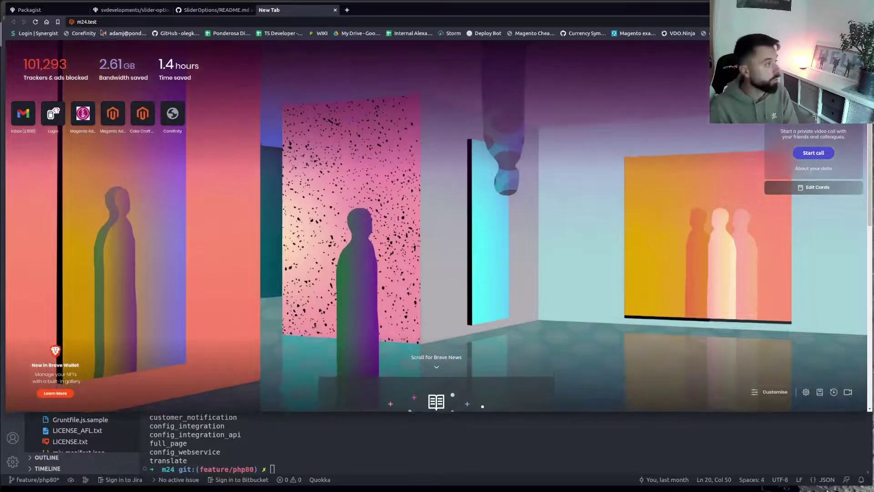
{"action": "key", "text": "ctrl+l"}
{"action": "key", "text": "Return"}
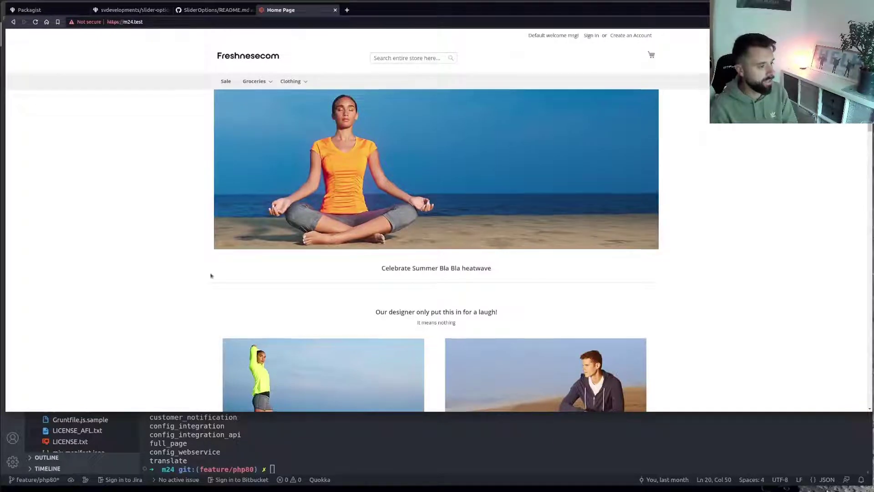
{"action": "scroll", "coordinate": [160, 267], "scroll_direction": "down", "scroll_amount": 3}
{"action": "scroll", "coordinate": [160, 271], "scroll_direction": "up", "scroll_amount": 2}
{"action": "scroll", "coordinate": [160, 271], "scroll_direction": "up", "scroll_amount": 1}
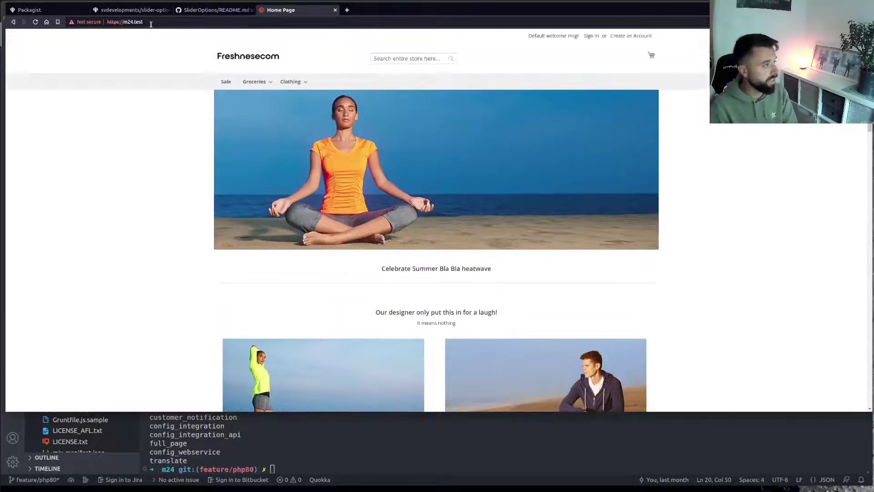
Go to m24.test/admin_yg74jt/ and sign in with the admin username
{"action": "left_click", "coordinate": [167, 25]}
{"action": "type", "text": "m24.test/admin_yg74jt/"}
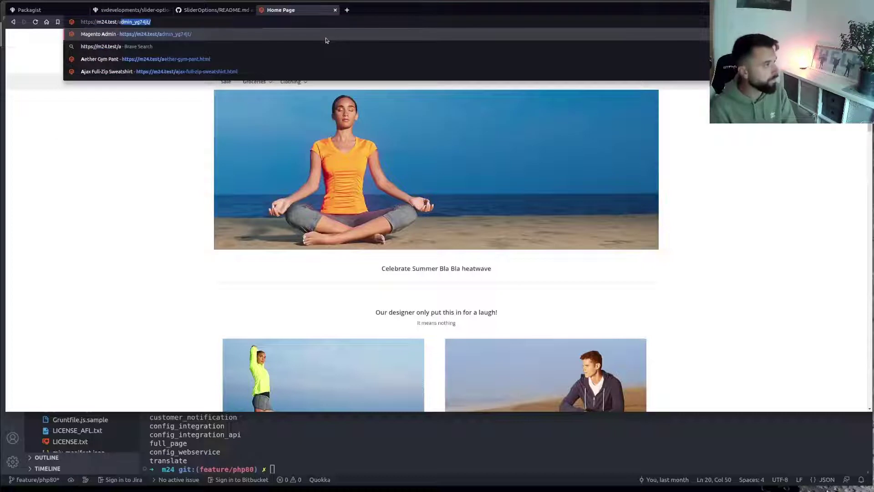
{"action": "key", "text": "Return"}
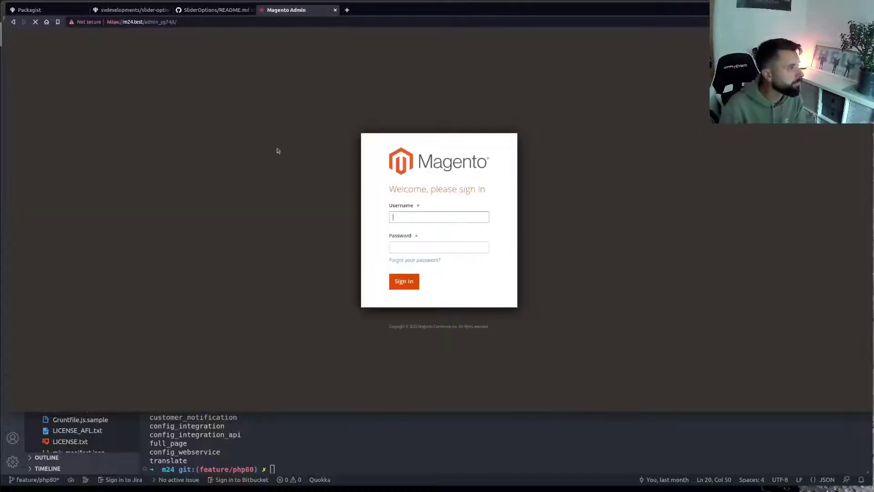
{"action": "type", "text": "admin"}
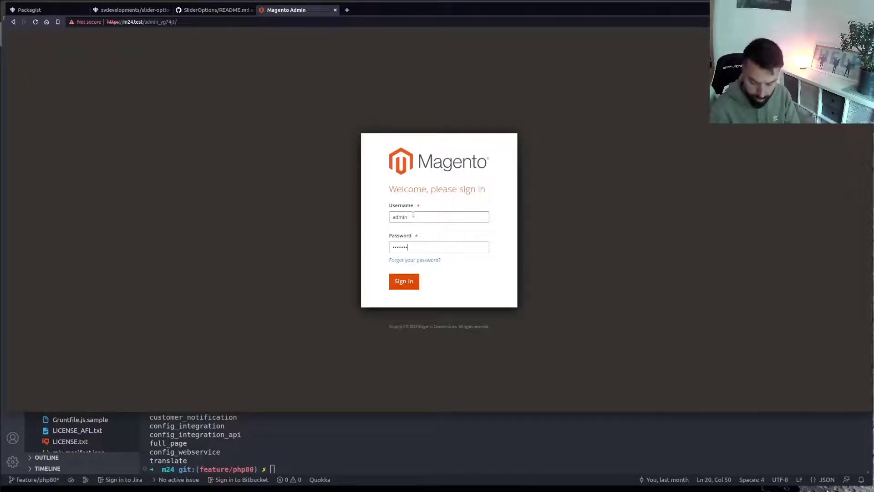
{"action": "key", "text": "Return"}
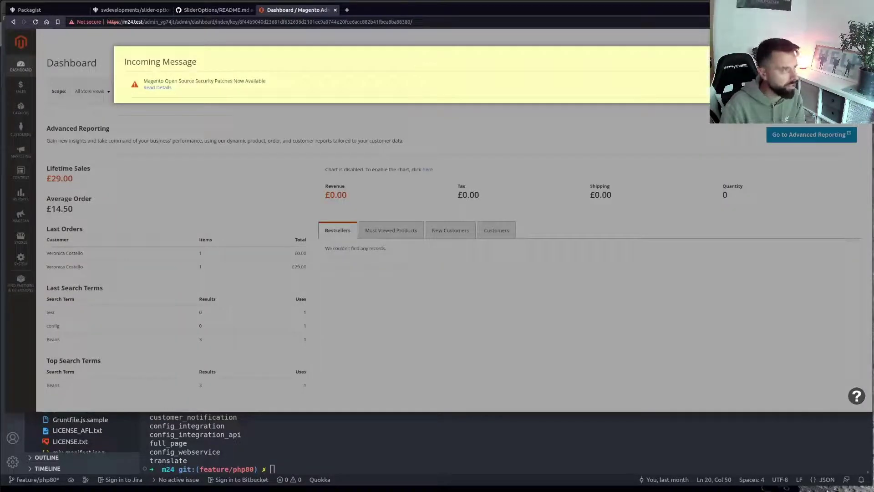
Dismiss the security patch message and open Content > Pages
{"action": "key", "text": "Escape"}
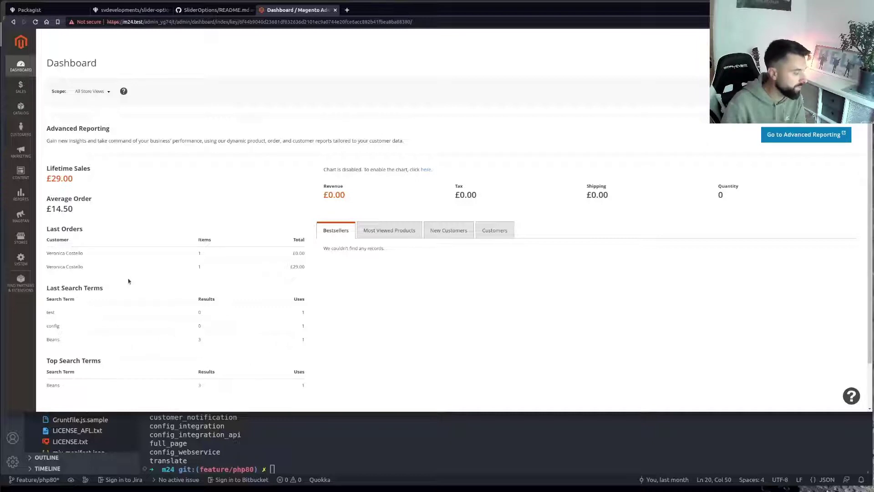
{"action": "left_click", "coordinate": [20, 173]}
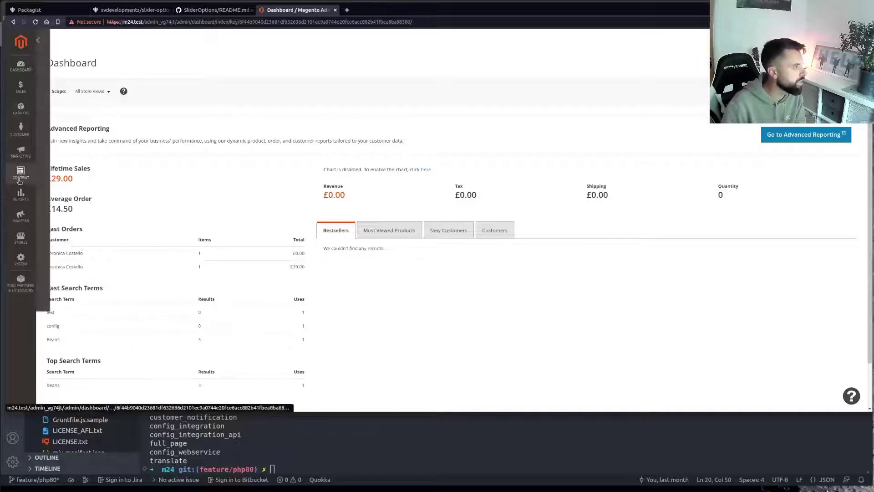
{"action": "left_click", "coordinate": [53, 88]}
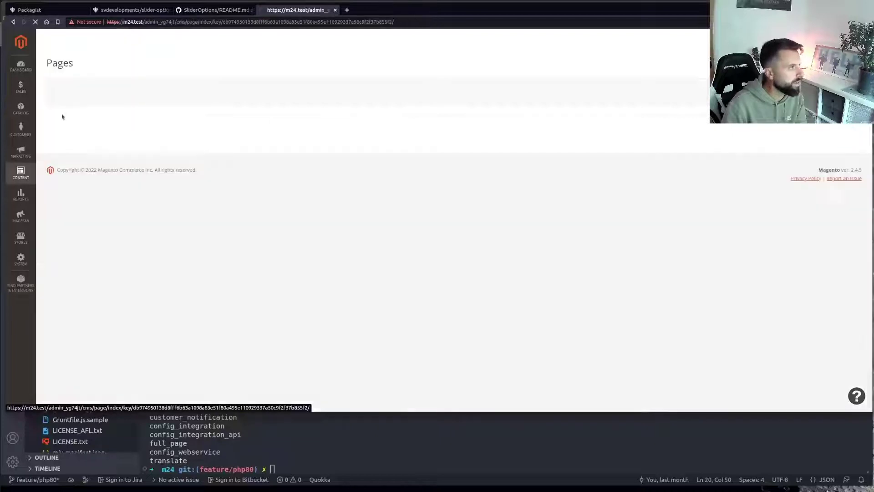
Load the m24.test storefront in a new browser tab
{"action": "left_click", "coordinate": [347, 10]}
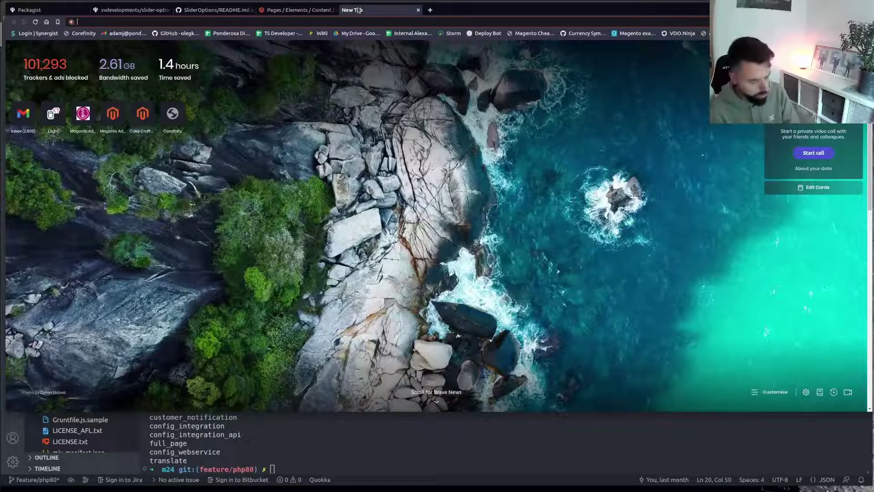
{"action": "type", "text": "m24.test"}
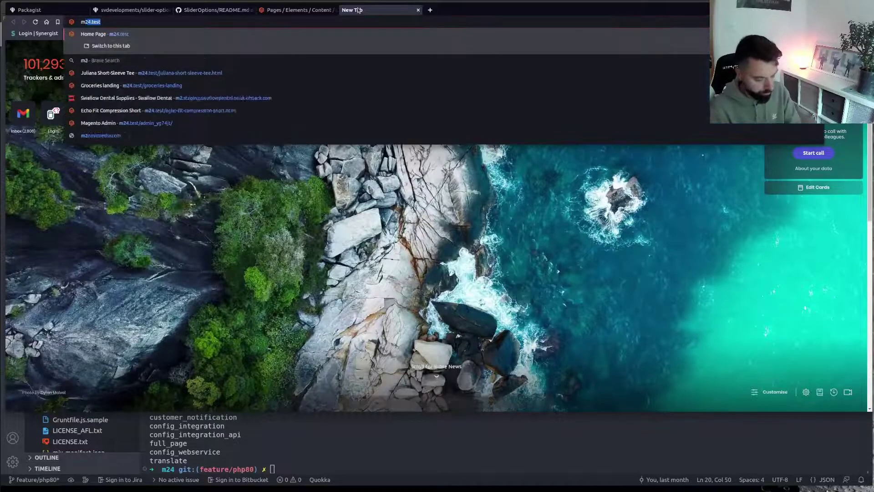
{"action": "key", "text": "Return"}
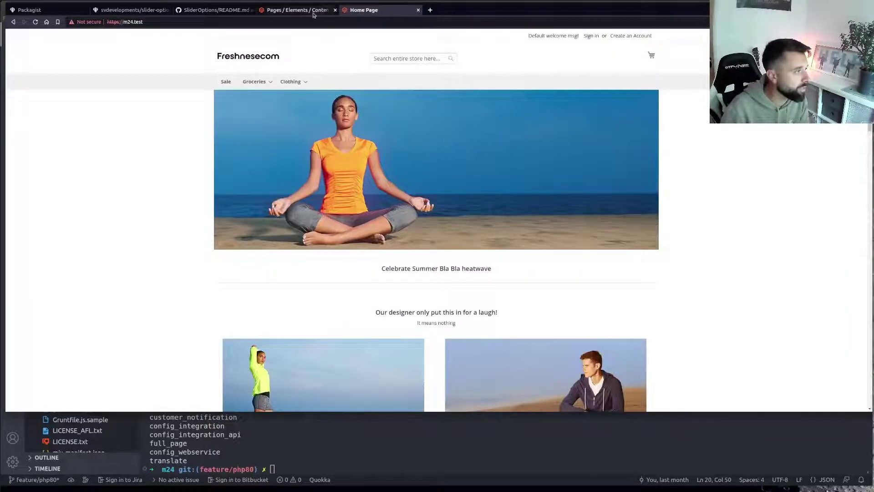
Back in the Pages grid, open the Home Page for editing via its Select menu
{"action": "left_click", "coordinate": [314, 13]}
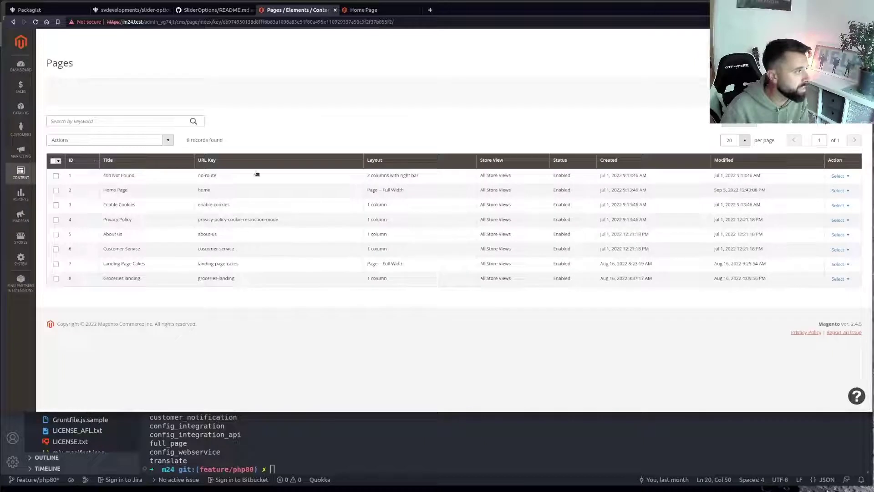
{"action": "left_click", "coordinate": [838, 190]}
{"action": "left_click", "coordinate": [836, 201]}
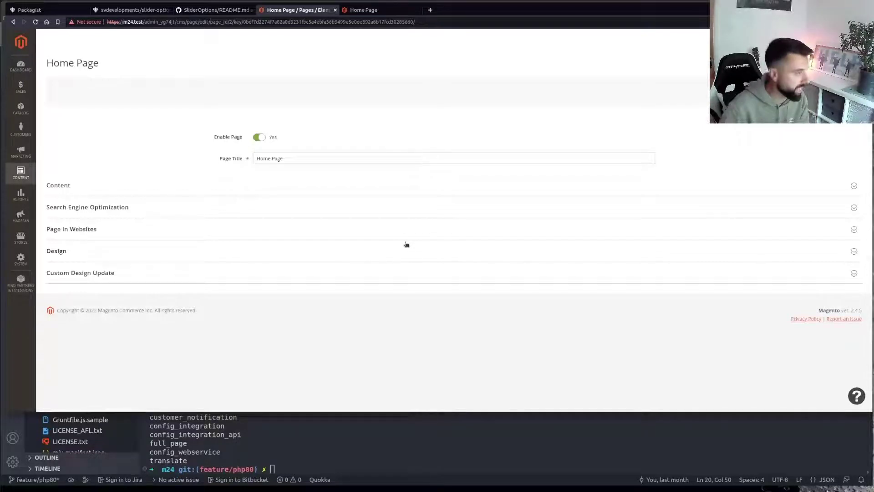
Open the Home Page content in Page Builder and bring up the Top Gear products block settings
{"action": "left_click", "coordinate": [56, 184]}
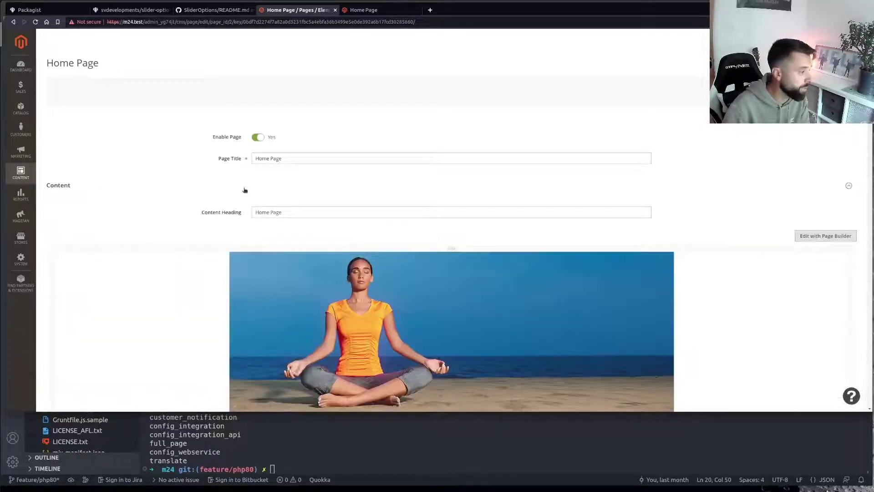
{"action": "scroll", "coordinate": [203, 273], "scroll_direction": "down", "scroll_amount": 2}
{"action": "scroll", "coordinate": [194, 283], "scroll_direction": "down", "scroll_amount": 2}
{"action": "left_click", "coordinate": [455, 209]}
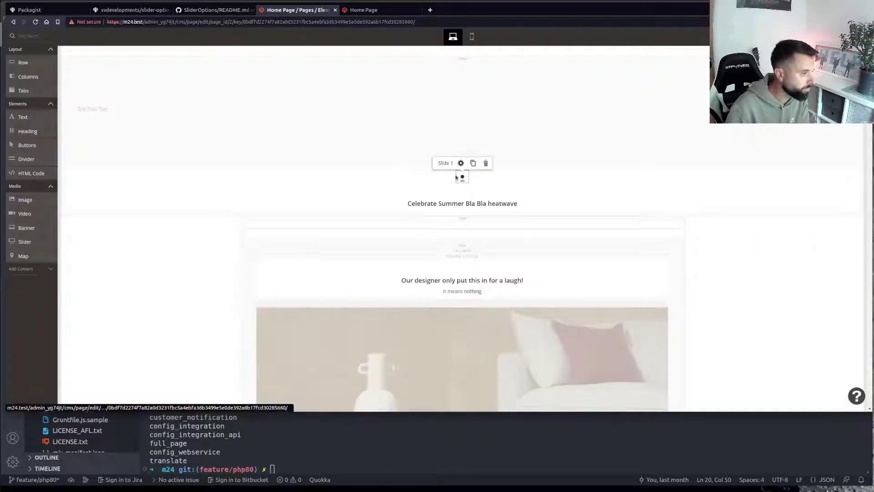
{"action": "scroll", "coordinate": [462, 180], "scroll_direction": "down", "scroll_amount": 3}
{"action": "scroll", "coordinate": [473, 184], "scroll_direction": "up", "scroll_amount": 2}
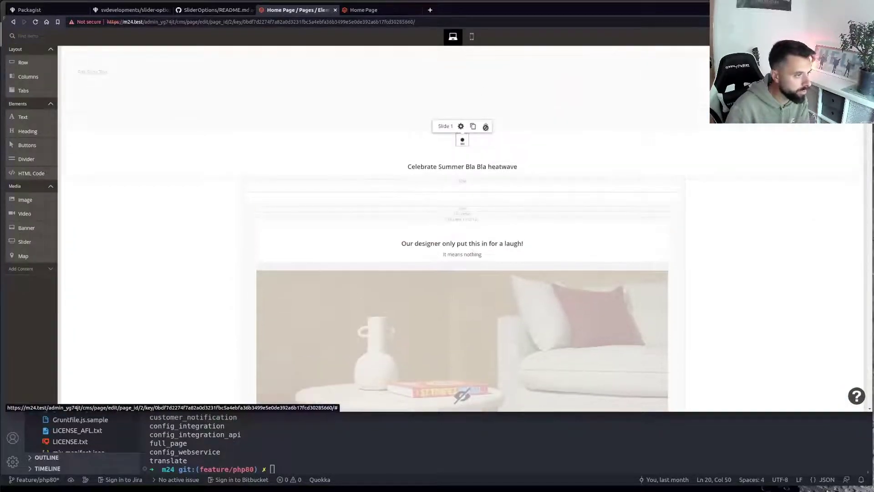
{"action": "scroll", "coordinate": [501, 209], "scroll_direction": "down", "scroll_amount": 7}
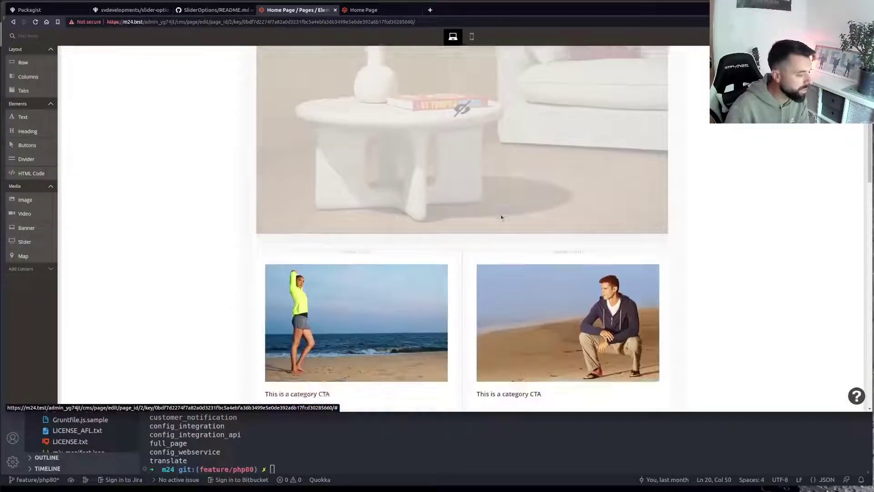
{"action": "scroll", "coordinate": [501, 214], "scroll_direction": "down", "scroll_amount": 6}
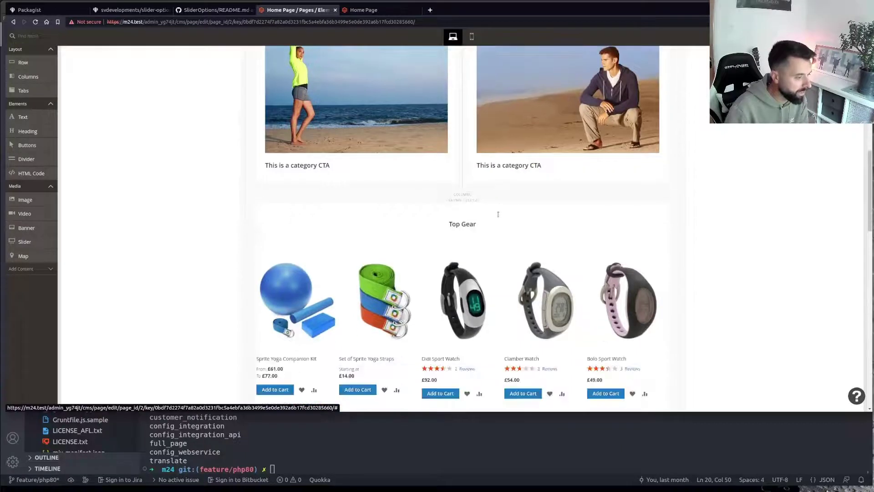
{"action": "scroll", "coordinate": [498, 213], "scroll_direction": "down", "scroll_amount": 2}
{"action": "mouse_move", "coordinate": [455, 255]}
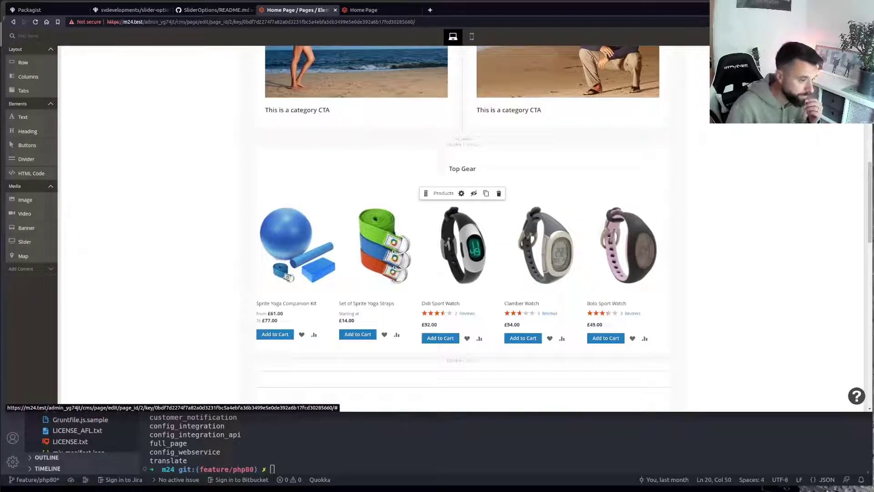
{"action": "left_click", "coordinate": [461, 193]}
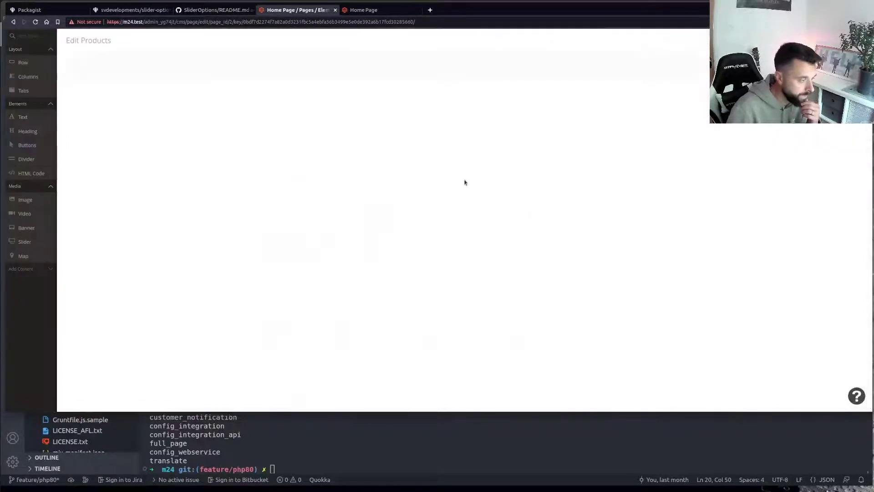
On the storefront, inspect the Didi Sport Watch and select its slick-slide element in DevTools
{"action": "left_click", "coordinate": [363, 9]}
{"action": "scroll", "coordinate": [339, 286], "scroll_direction": "down", "scroll_amount": 7}
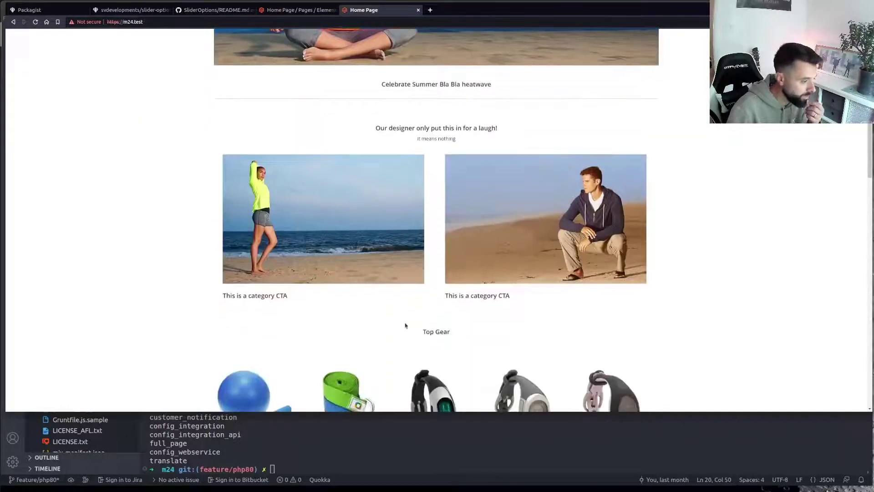
{"action": "right_click", "coordinate": [443, 253]}
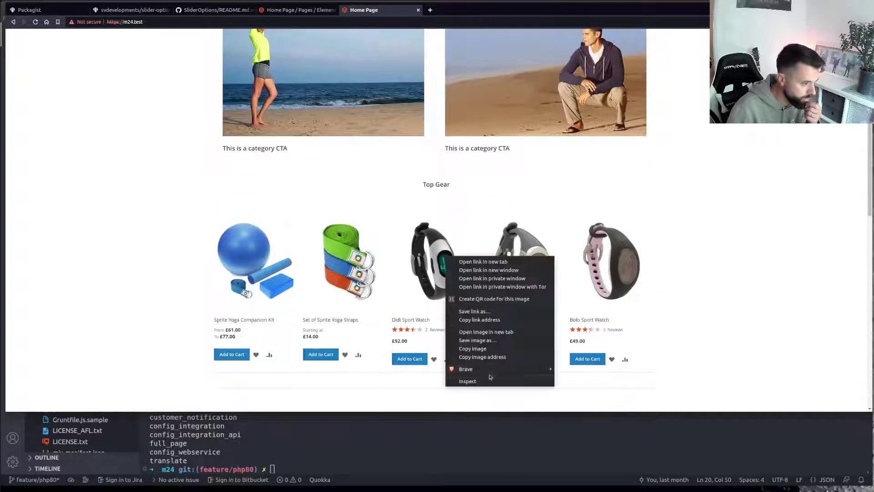
{"action": "left_click", "coordinate": [468, 381]}
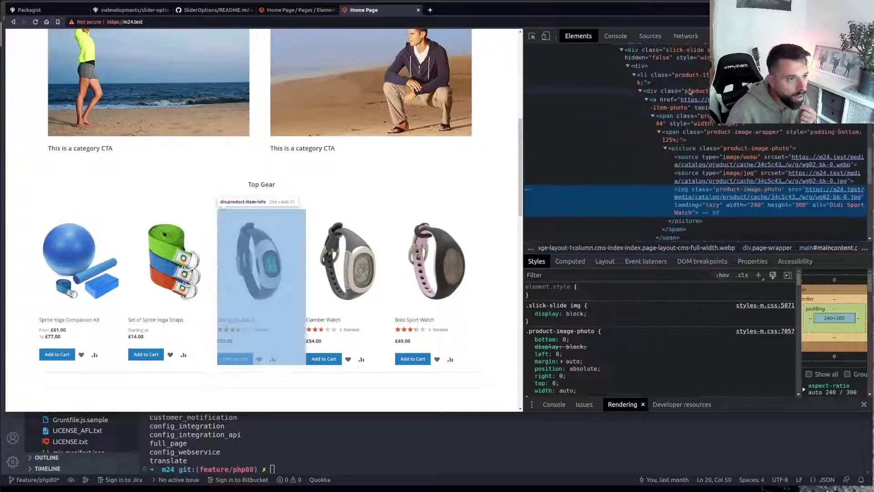
{"action": "scroll", "coordinate": [689, 96], "scroll_direction": "up", "scroll_amount": 3}
{"action": "left_click", "coordinate": [691, 88]}
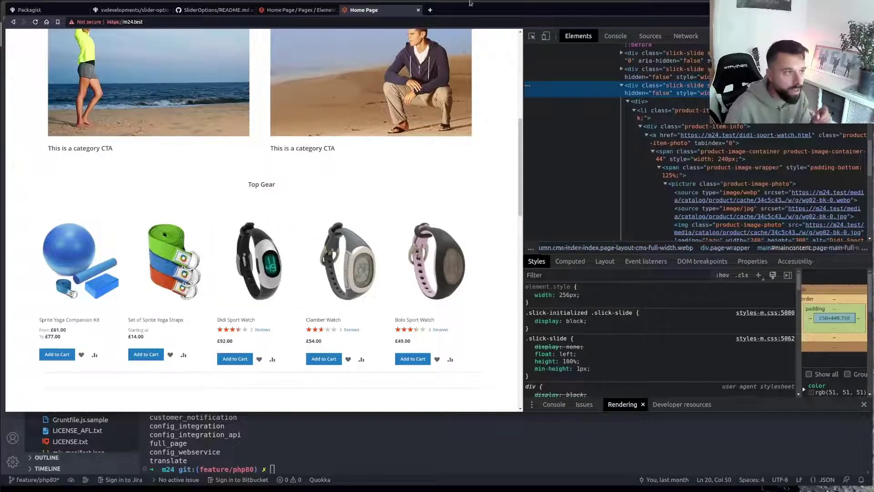
Highlight the Slick configuration wording in the SliderOptions README, then return to the storefront
{"action": "left_click", "coordinate": [238, 13]}
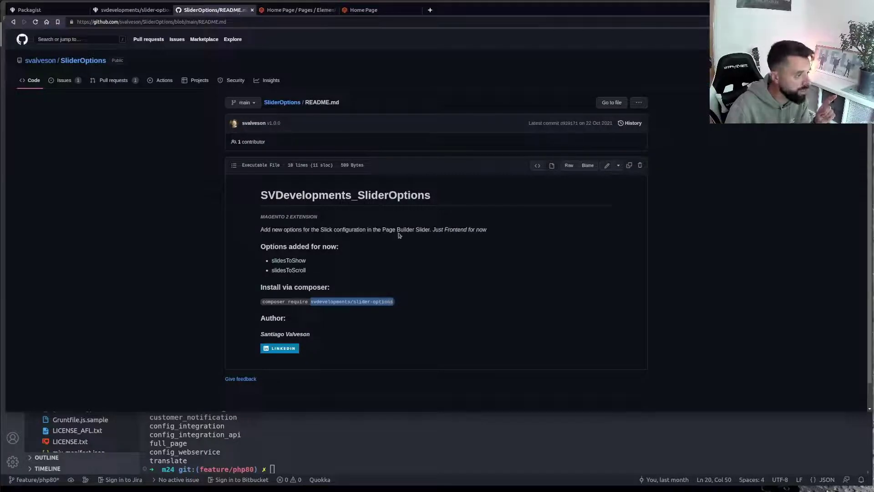
{"action": "left_click_drag", "start_coordinate": [320, 230], "coordinate": [373, 230]}
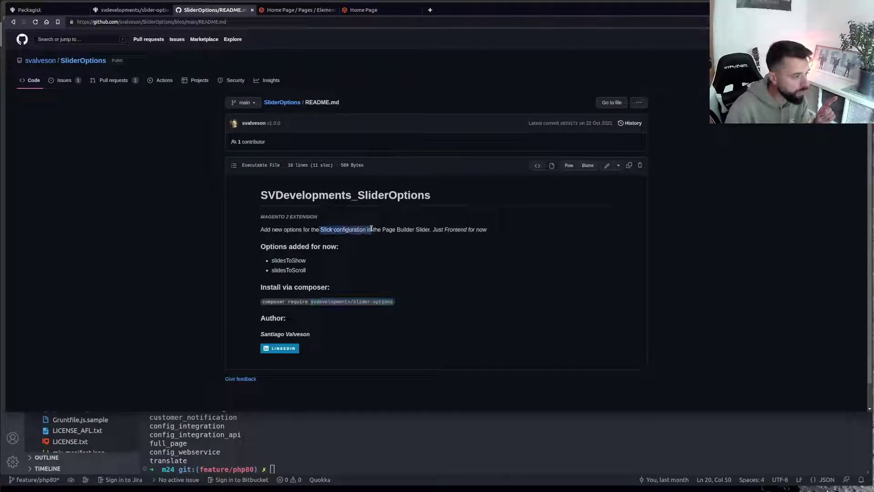
{"action": "left_click", "coordinate": [343, 12]}
Back in the admin Home Page editor, close and reopen the Top Gear products settings
{"action": "left_click", "coordinate": [296, 10]}
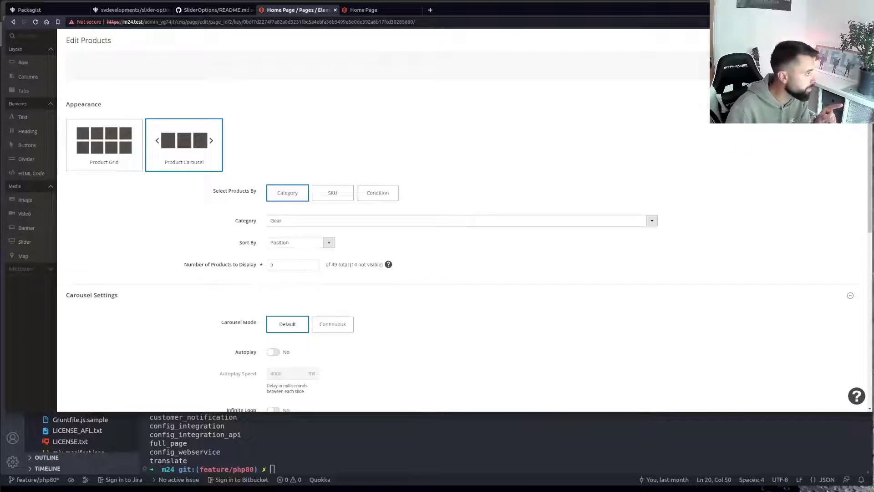
{"action": "key", "text": "Escape"}
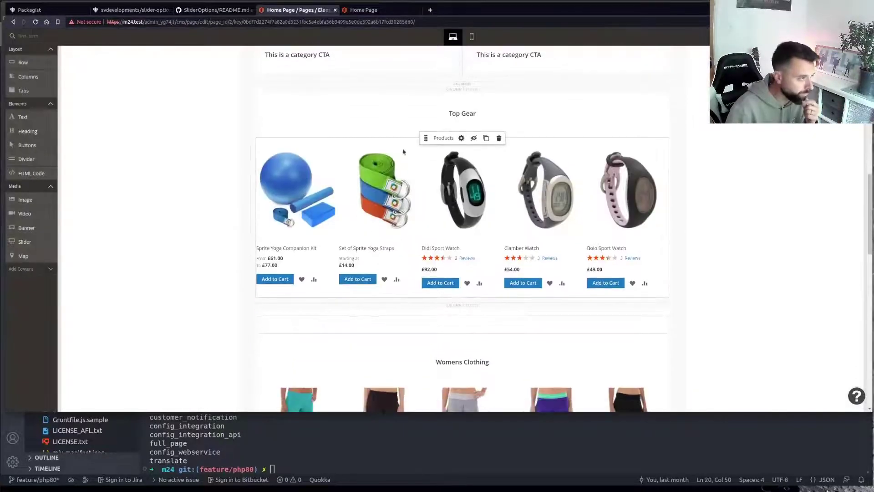
{"action": "left_click", "coordinate": [461, 138]}
{"action": "scroll", "coordinate": [166, 326], "scroll_direction": "down", "scroll_amount": 5}
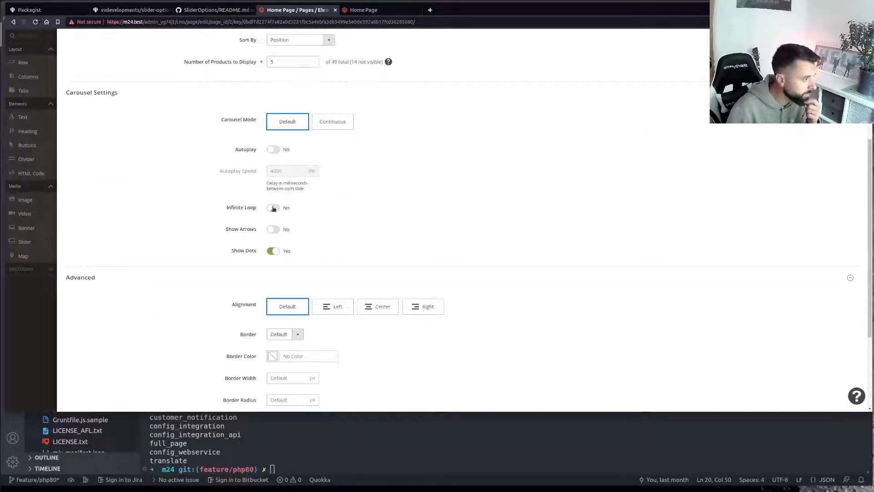
{"action": "scroll", "coordinate": [469, 203], "scroll_direction": "down", "scroll_amount": 3}
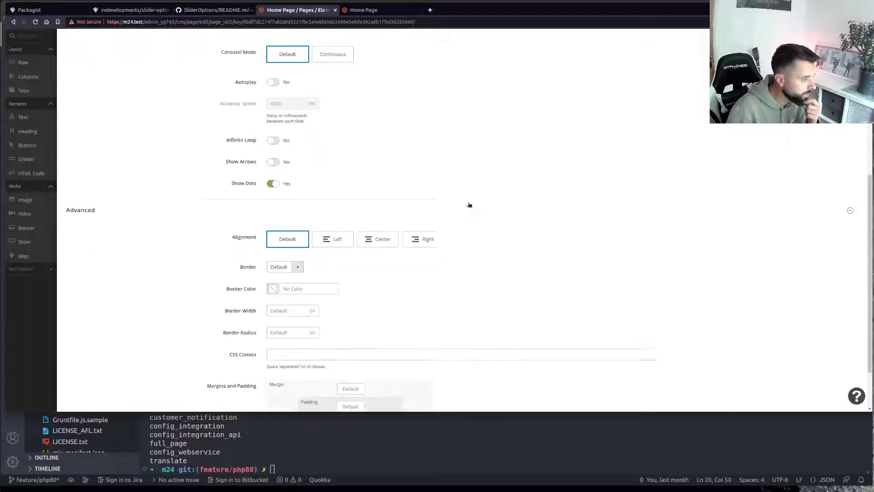
{"action": "scroll", "coordinate": [463, 215], "scroll_direction": "up", "scroll_amount": 4}
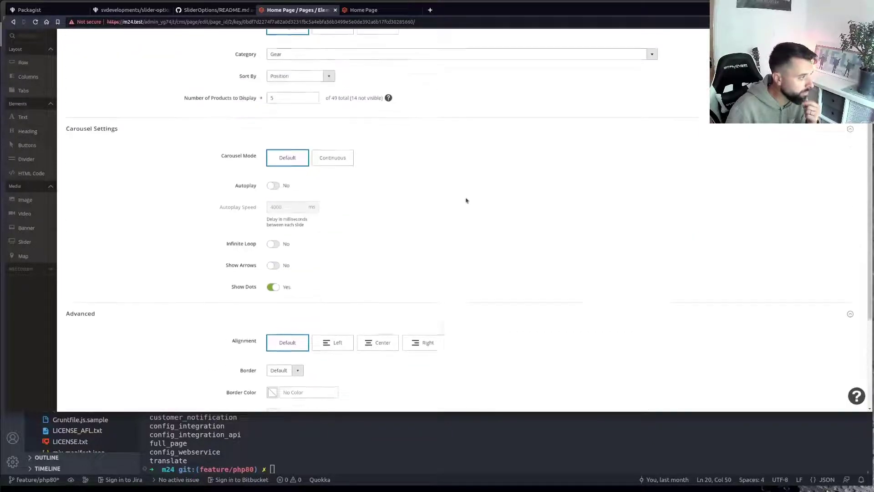
Open and close an empty browser tab, review the Product Carousel settings, and reload the editor
{"action": "left_click", "coordinate": [430, 11]}
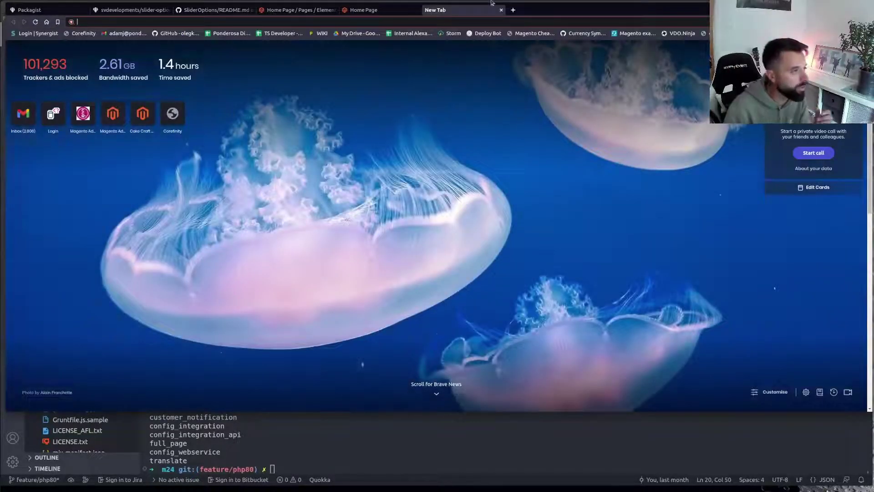
{"action": "key", "text": "ctrl+w"}
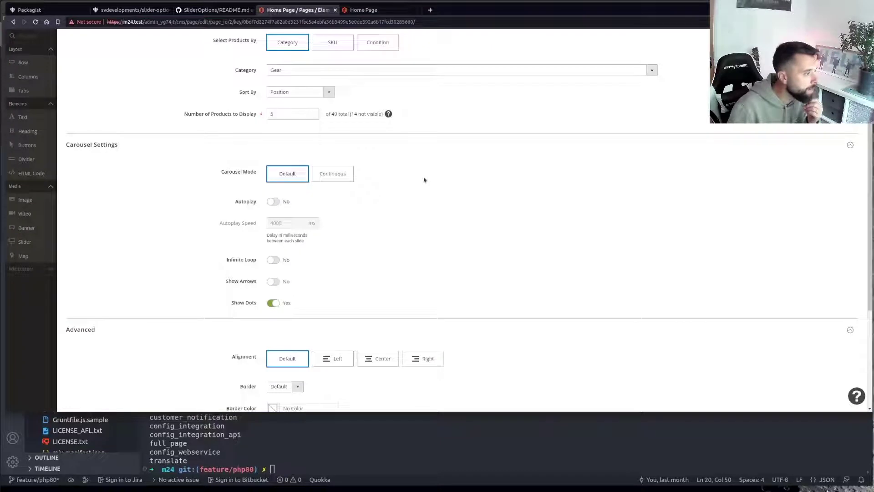
{"action": "scroll", "coordinate": [352, 225], "scroll_direction": "down", "scroll_amount": 2}
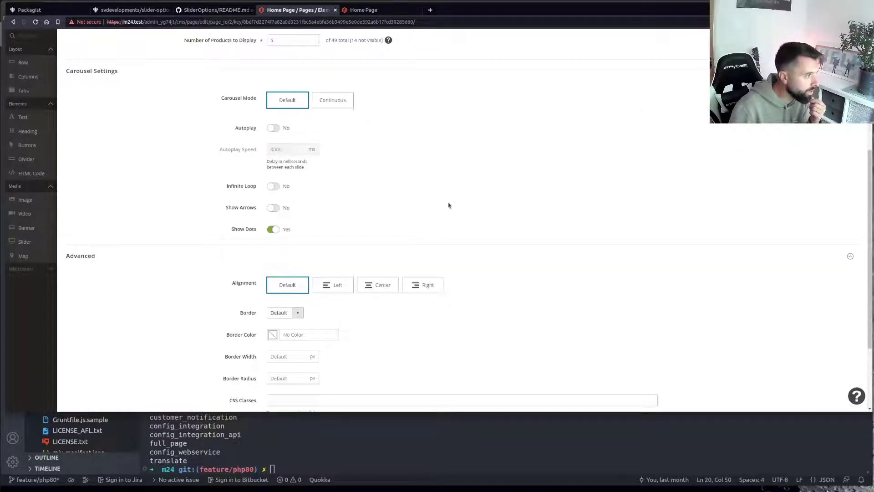
{"action": "scroll", "coordinate": [444, 202], "scroll_direction": "up", "scroll_amount": 2}
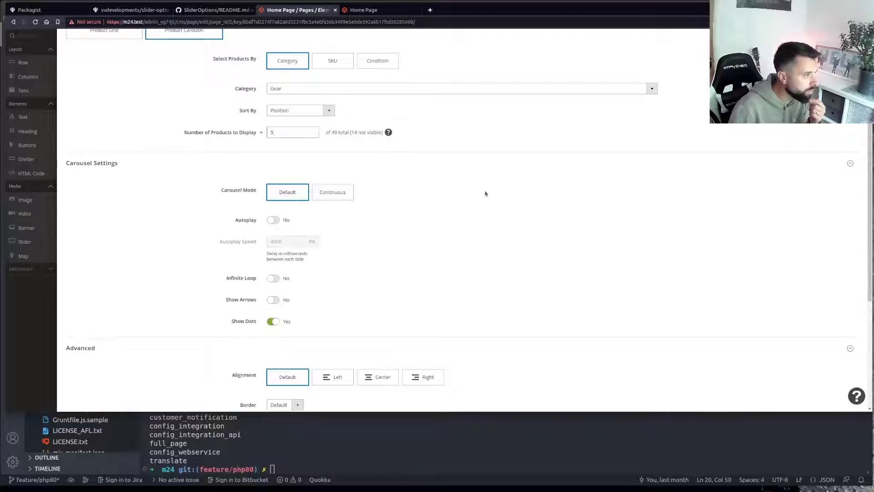
{"action": "scroll", "coordinate": [458, 203], "scroll_direction": "up", "scroll_amount": 2}
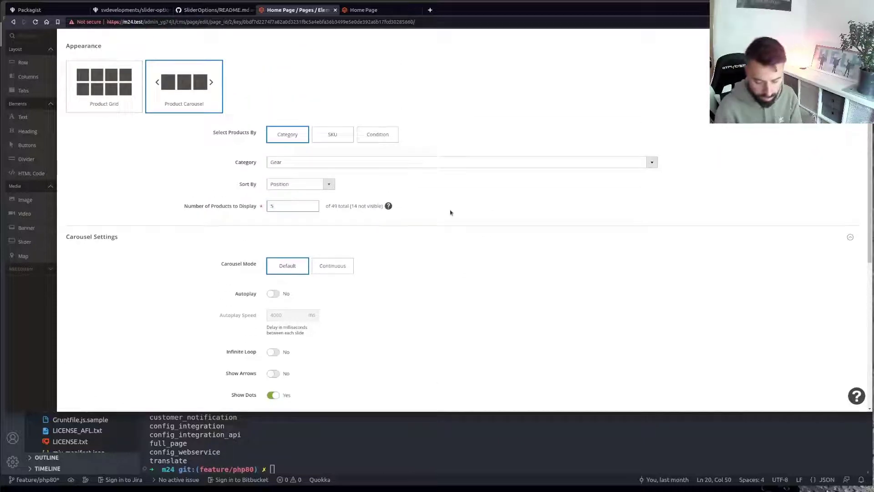
{"action": "scroll", "coordinate": [419, 271], "scroll_direction": "down", "scroll_amount": 4}
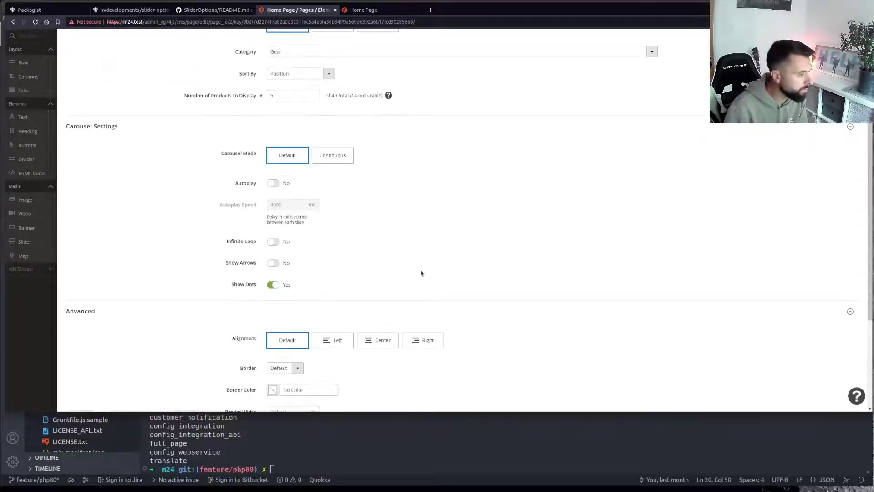
{"action": "left_click", "coordinate": [36, 22]}
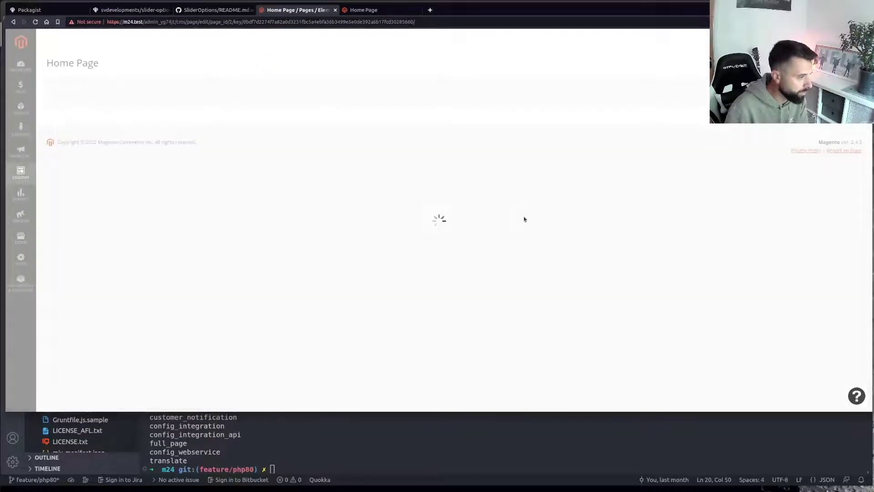
Highlight the slidesToShow and slidesToScroll options in the SliderOptions README
{"action": "left_click", "coordinate": [209, 7]}
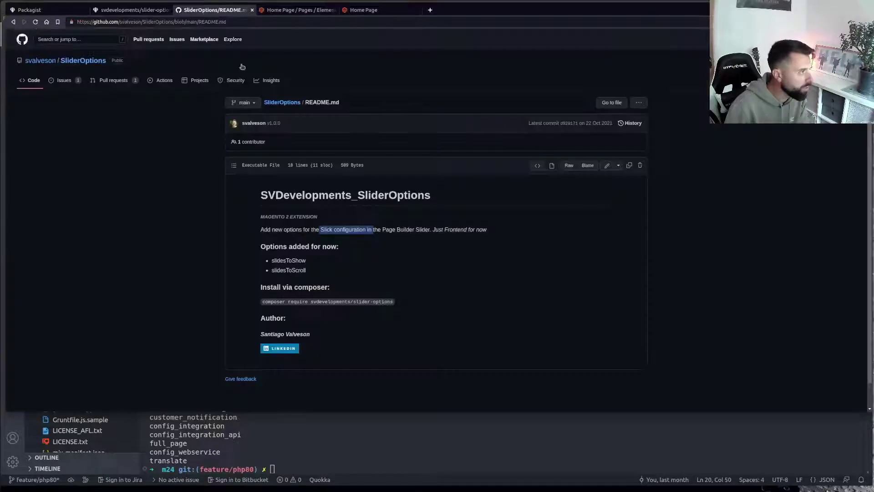
{"action": "left_click_drag", "start_coordinate": [271, 261], "coordinate": [322, 272]}
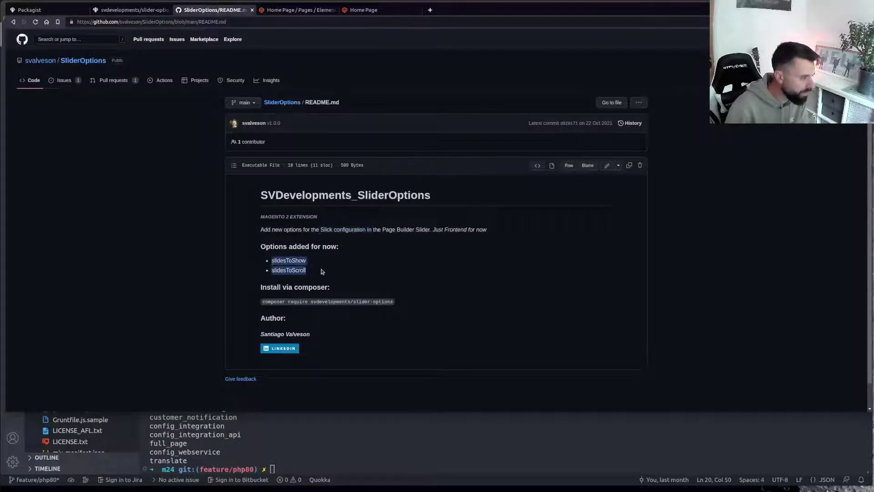
{"action": "left_click", "coordinate": [320, 273]}
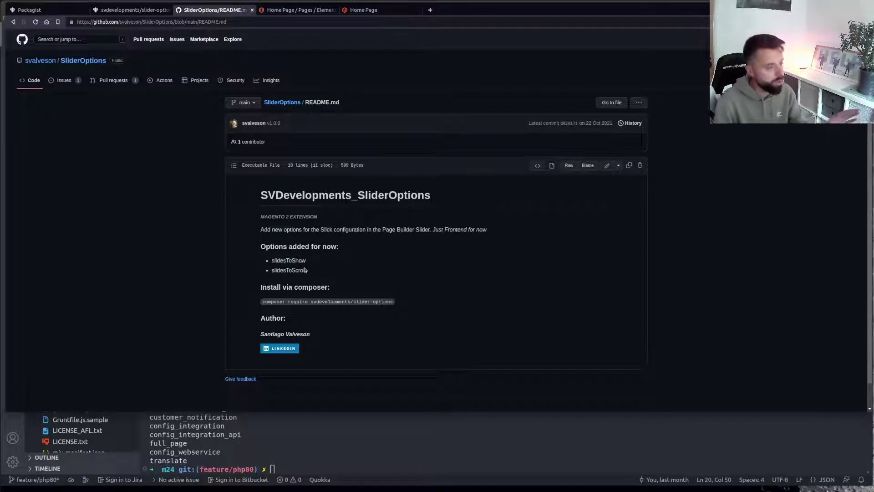
{"action": "left_click_drag", "start_coordinate": [307, 271], "coordinate": [272, 263]}
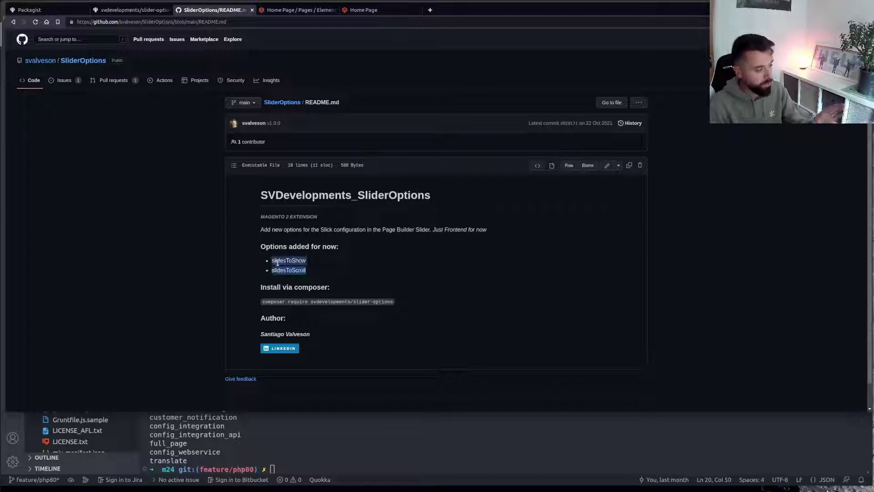
{"action": "left_click", "coordinate": [327, 276]}
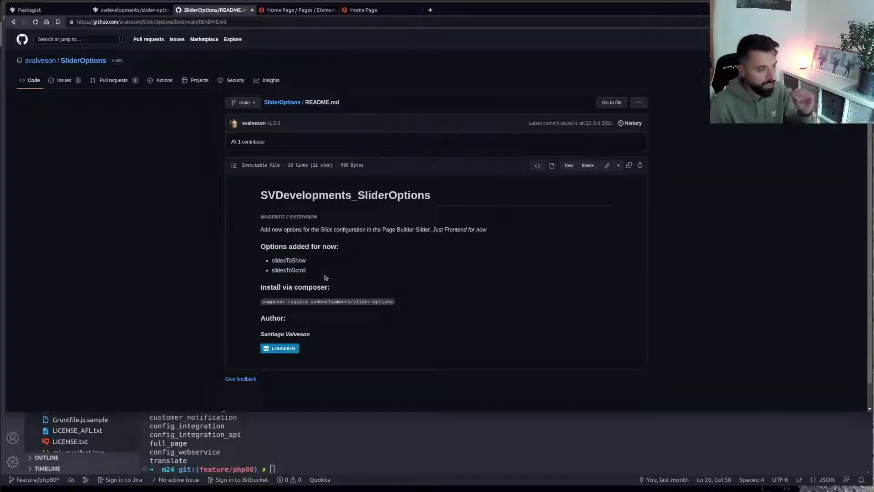
{"action": "left_click_drag", "start_coordinate": [326, 276], "coordinate": [274, 262]}
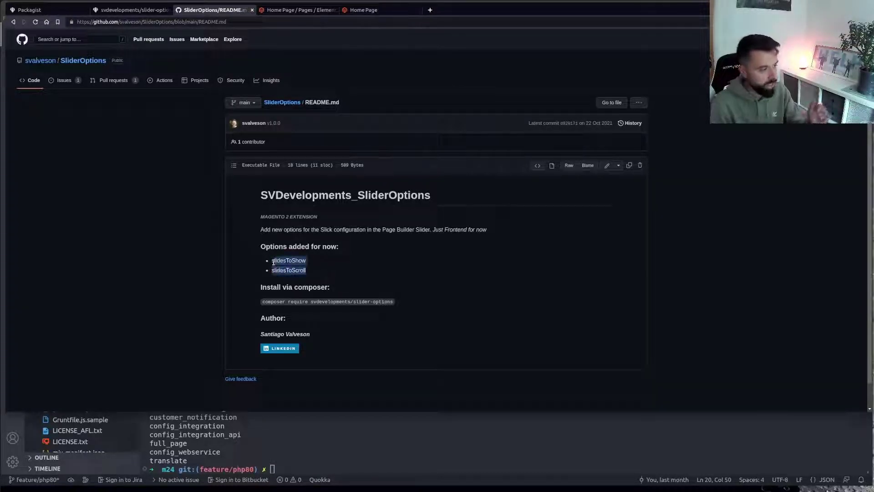
{"action": "left_click", "coordinate": [326, 262]}
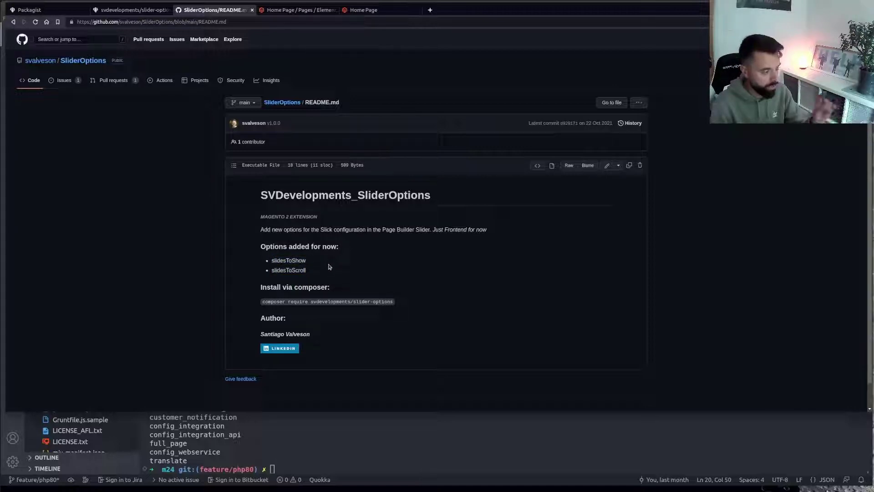
{"action": "left_click_drag", "start_coordinate": [320, 275], "coordinate": [268, 261]}
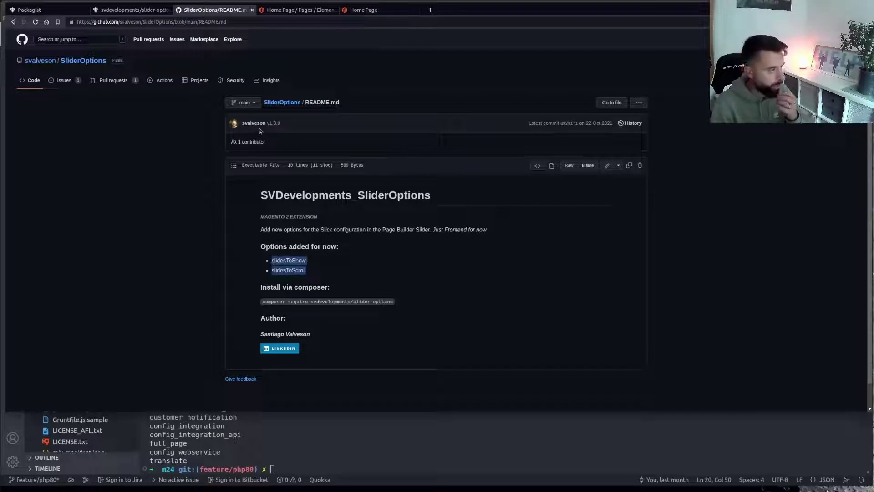
Open the SliderOptions repository main page, then go back to the storefront Home Page tab
{"action": "left_click", "coordinate": [286, 107]}
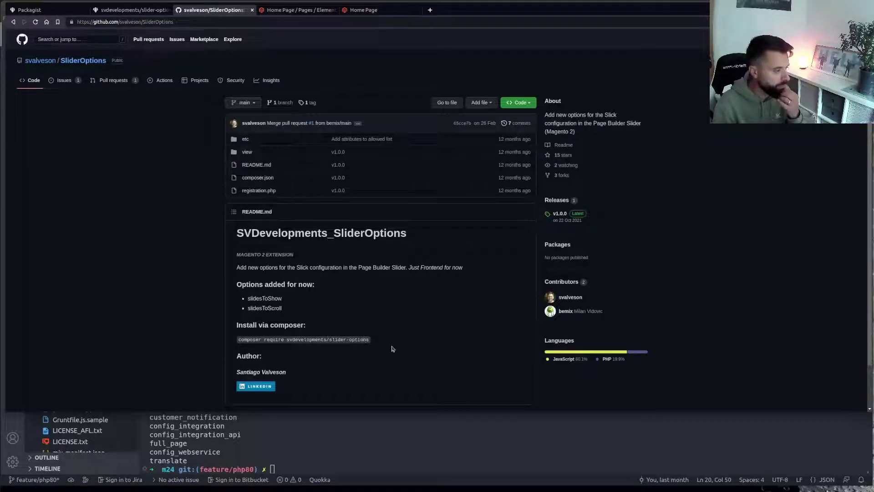
{"action": "scroll", "coordinate": [391, 349], "scroll_direction": "down", "scroll_amount": 2}
{"action": "scroll", "coordinate": [391, 349], "scroll_direction": "up", "scroll_amount": 2}
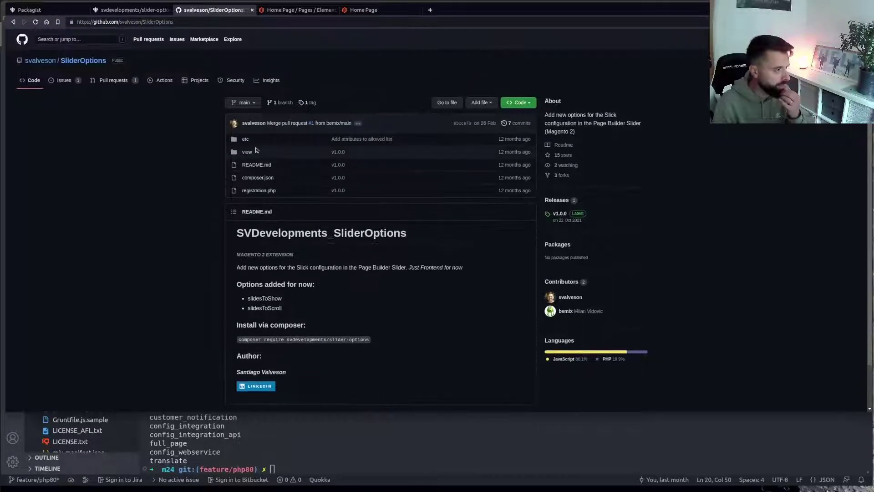
{"action": "key", "text": "ctrl+5"}
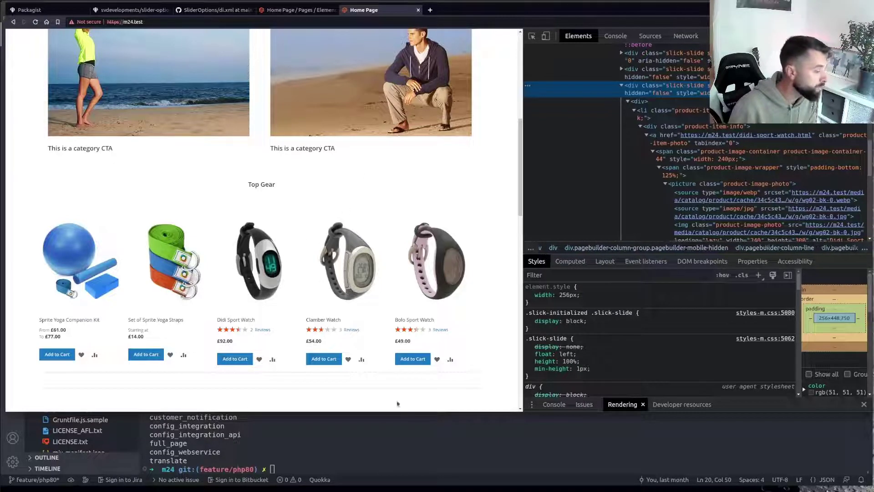
Run php -v in the VS Code terminal to confirm PHP 8.1.11, then return to the browser
{"action": "left_click", "coordinate": [435, 417]}
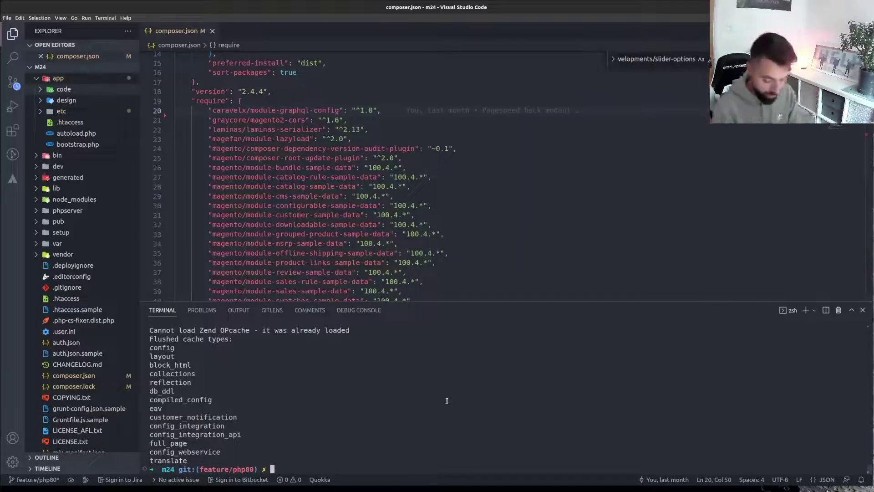
{"action": "type", "text": "php -v"}
{"action": "key", "text": "Return"}
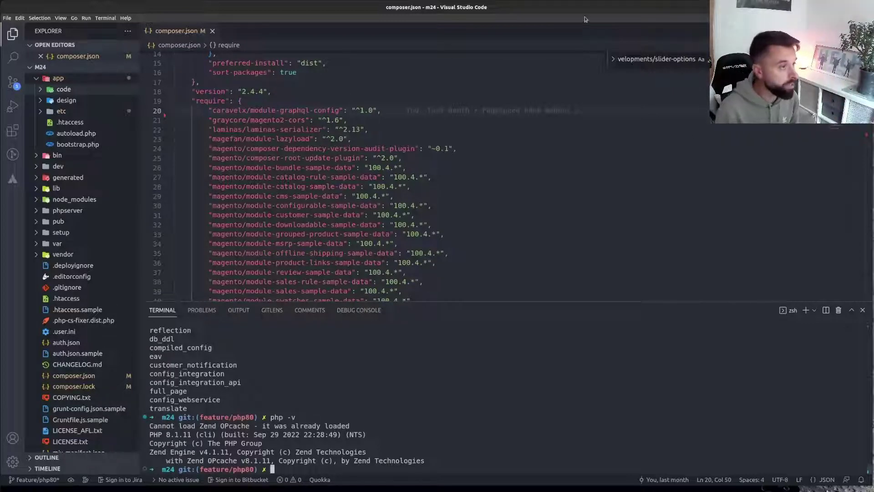
{"action": "key", "text": "alt+Tab"}
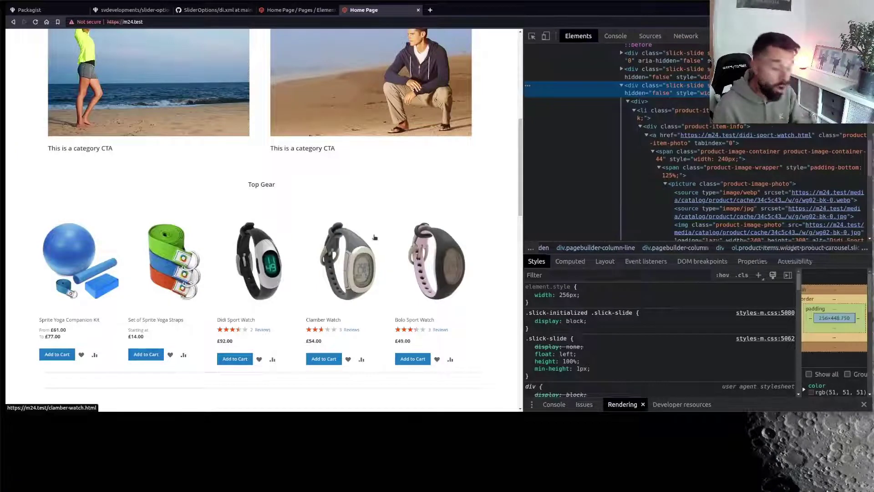
Scroll to the Womens Clothing carousel and add the Desiree Fitness Tee to the cart
{"action": "scroll", "coordinate": [359, 279], "scroll_direction": "down", "scroll_amount": 4}
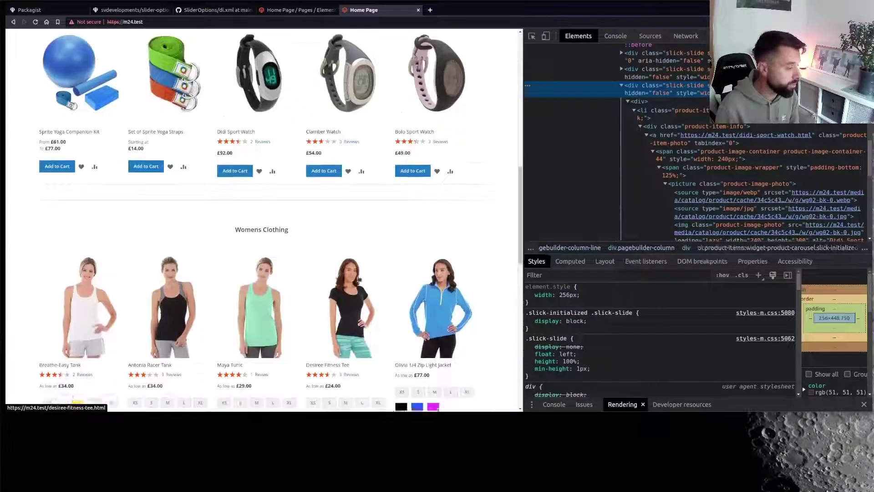
{"action": "scroll", "coordinate": [330, 205], "scroll_direction": "down", "scroll_amount": 7}
{"action": "left_click", "coordinate": [329, 127]}
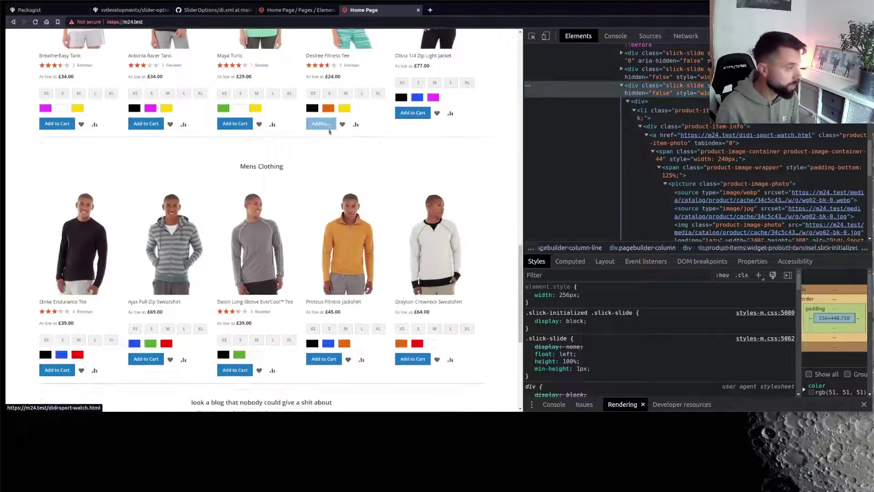
{"action": "scroll", "coordinate": [400, 271], "scroll_direction": "up", "scroll_amount": 11}
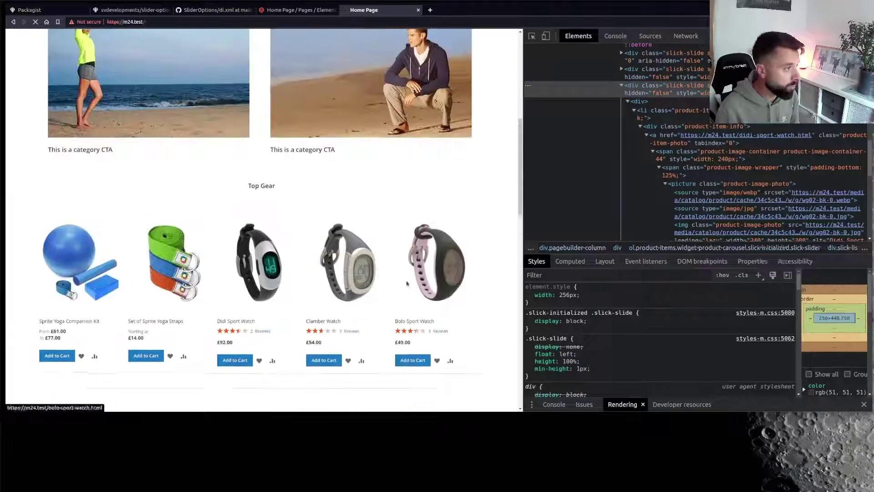